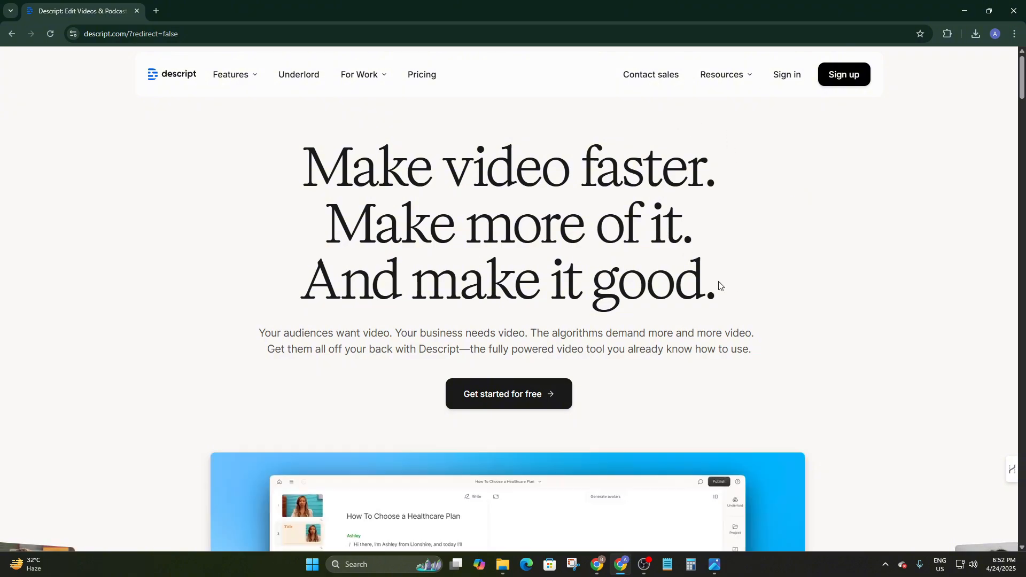
pyautogui.moveTo(720, 289); pyautogui.dragTo(300, 158)
pyautogui.click(775, 268)
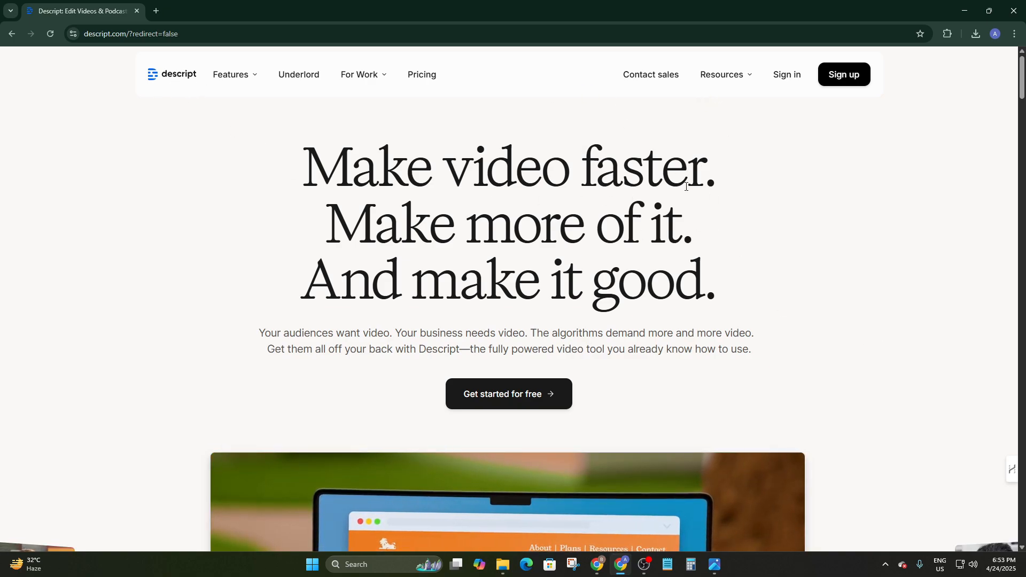
pyautogui.scroll(-5, 290, 147)
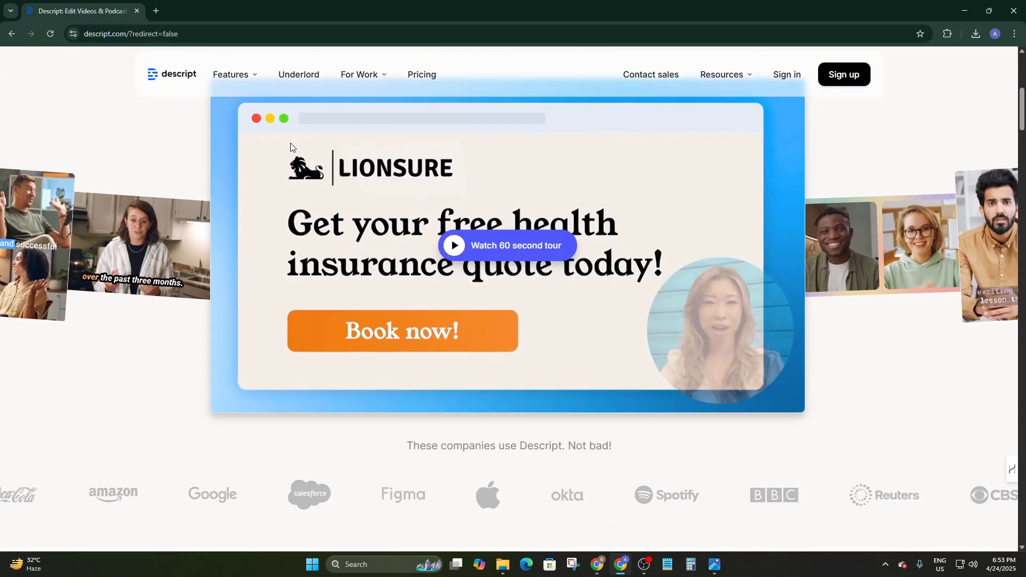
pyautogui.scroll(-15, 293, 152)
pyautogui.scroll(12, 300, 163)
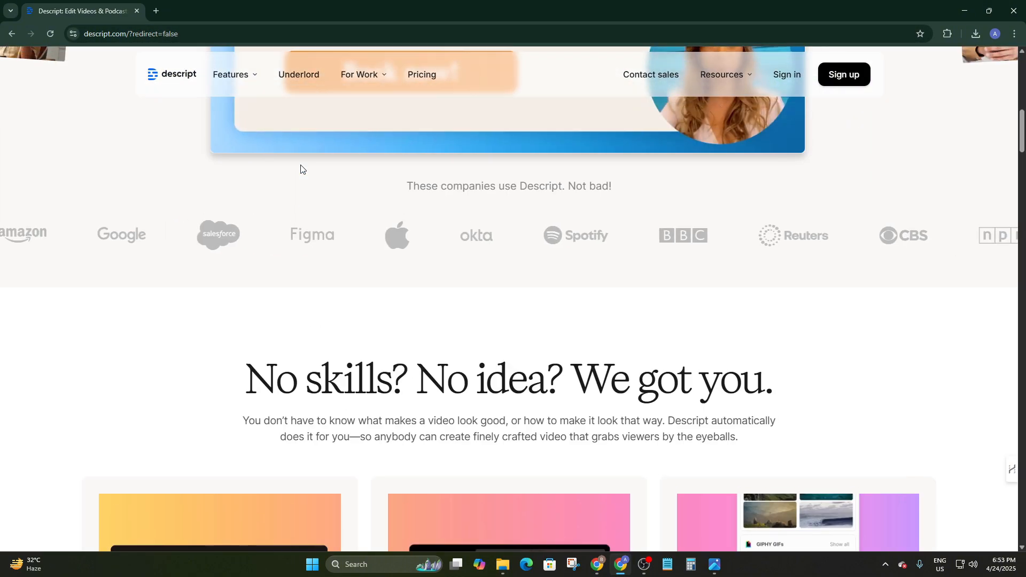
pyautogui.scroll(8, 302, 165)
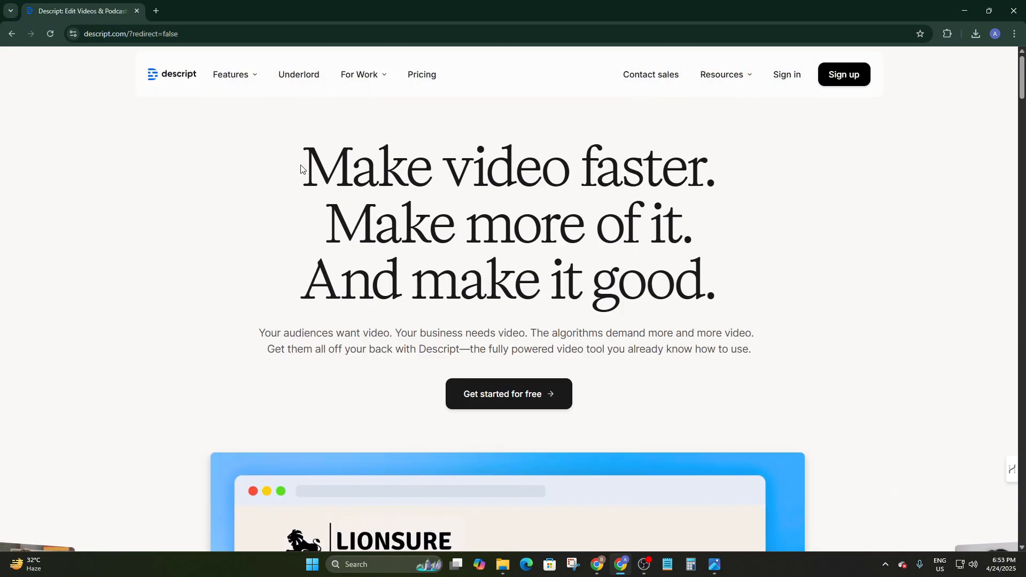
# Step: Get started with Descript for free by signing up with the existing Google account
pyautogui.click(500, 399)
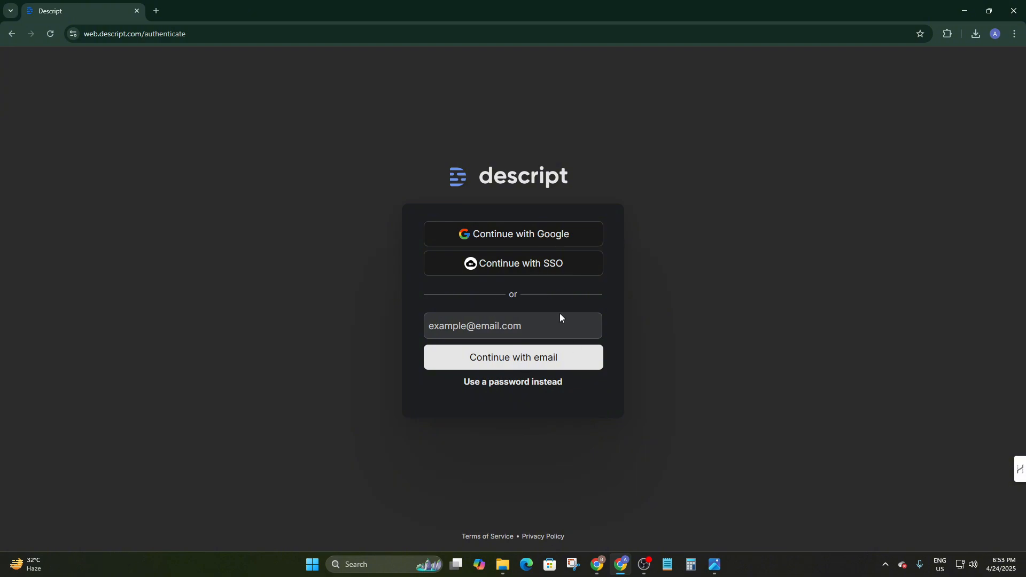
pyautogui.click(522, 238)
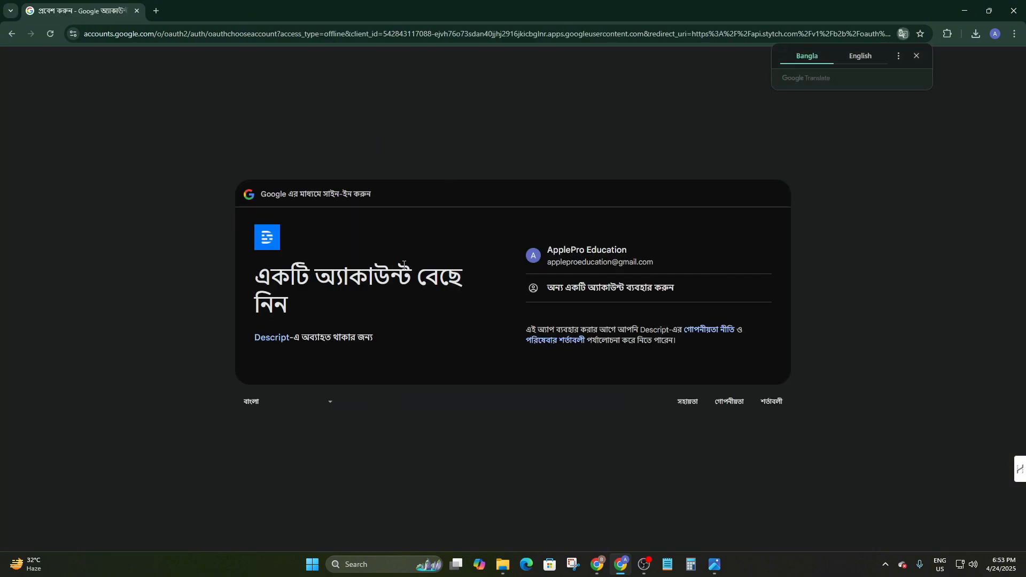
pyautogui.click(566, 262)
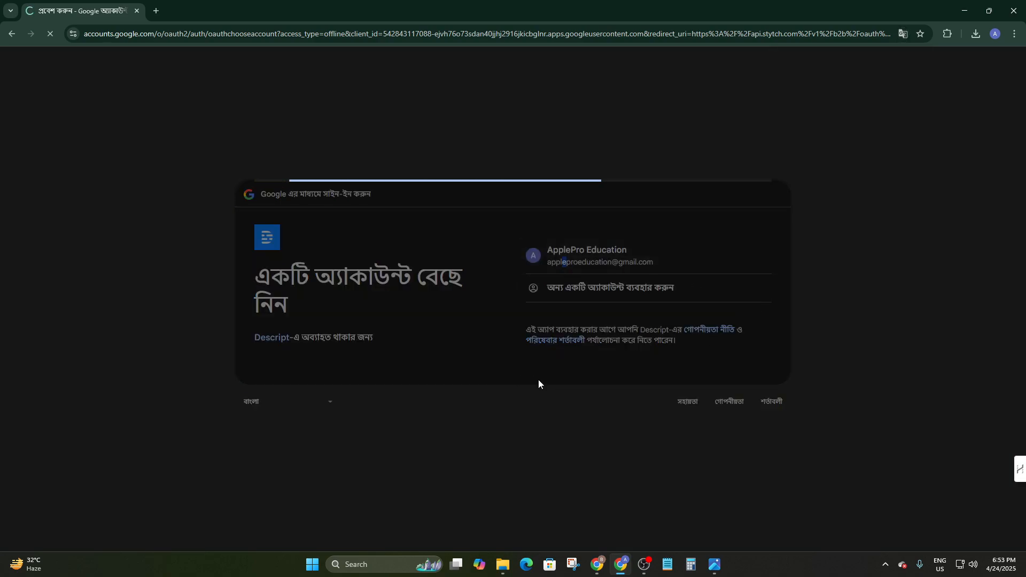
pyautogui.click(754, 362)
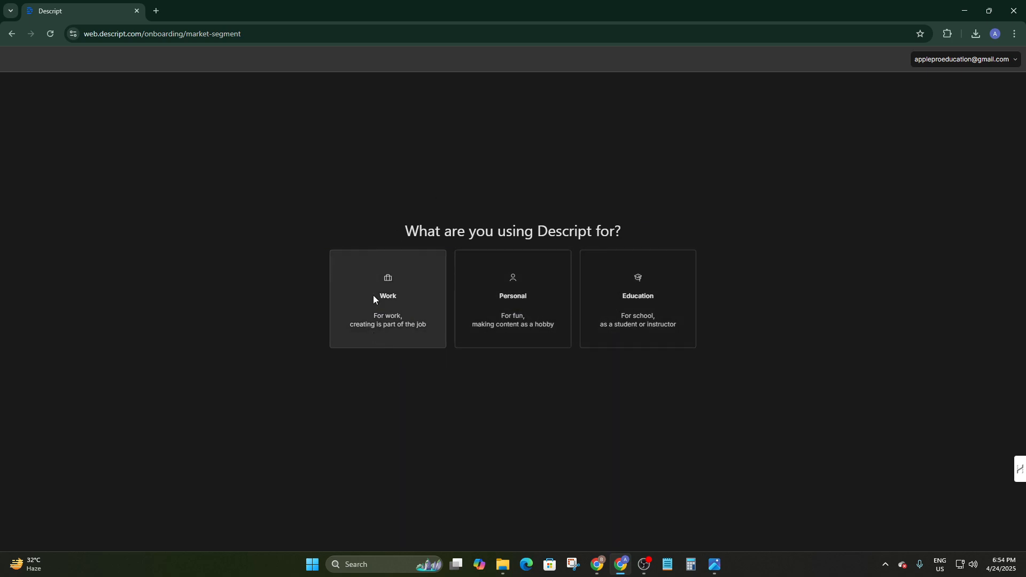
# Step: Answer the onboarding questions with Work as the purpose, Sales as the role and Video content as the first project
pyautogui.click(412, 318)
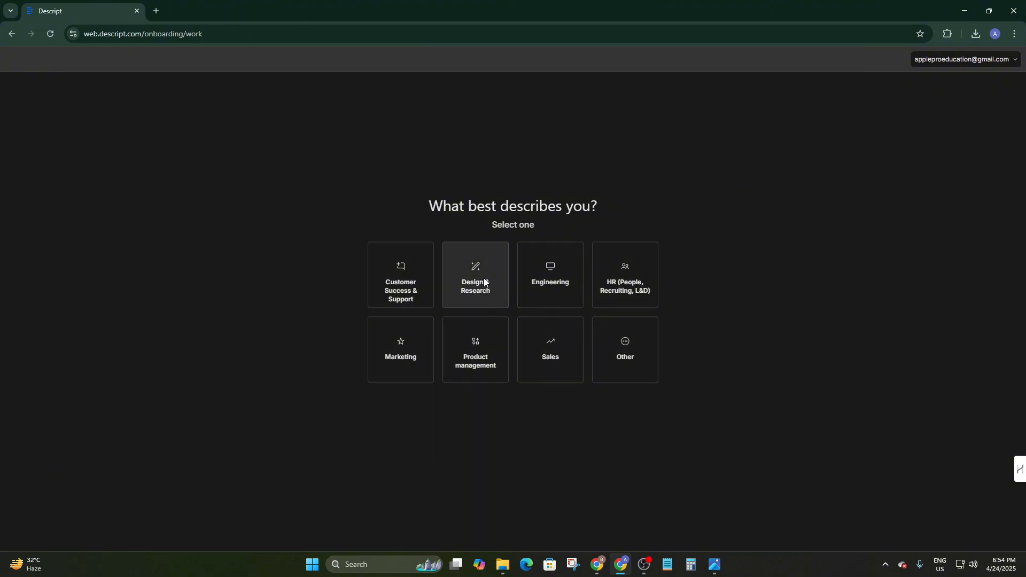
pyautogui.click(545, 343)
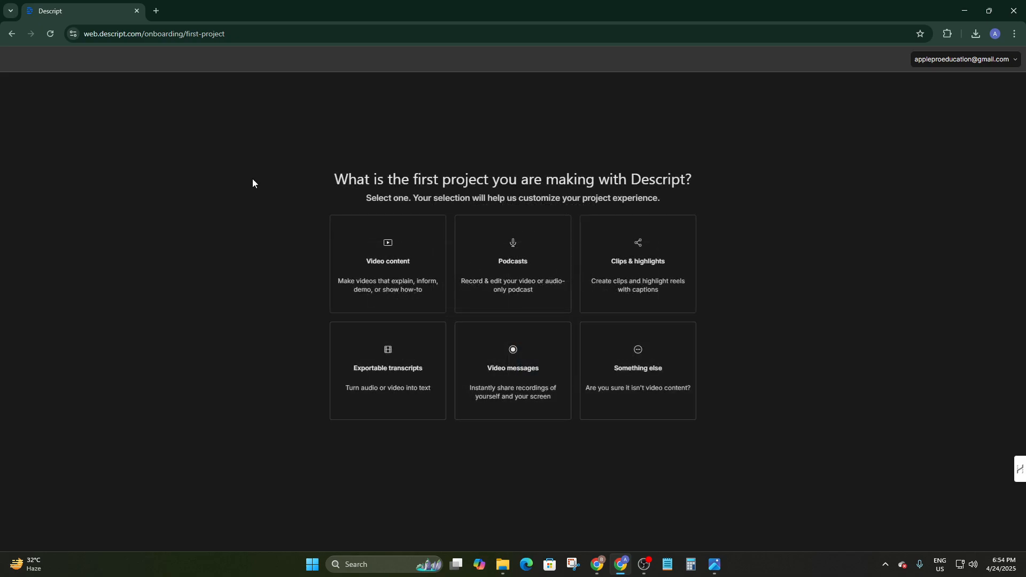
pyautogui.click(393, 260)
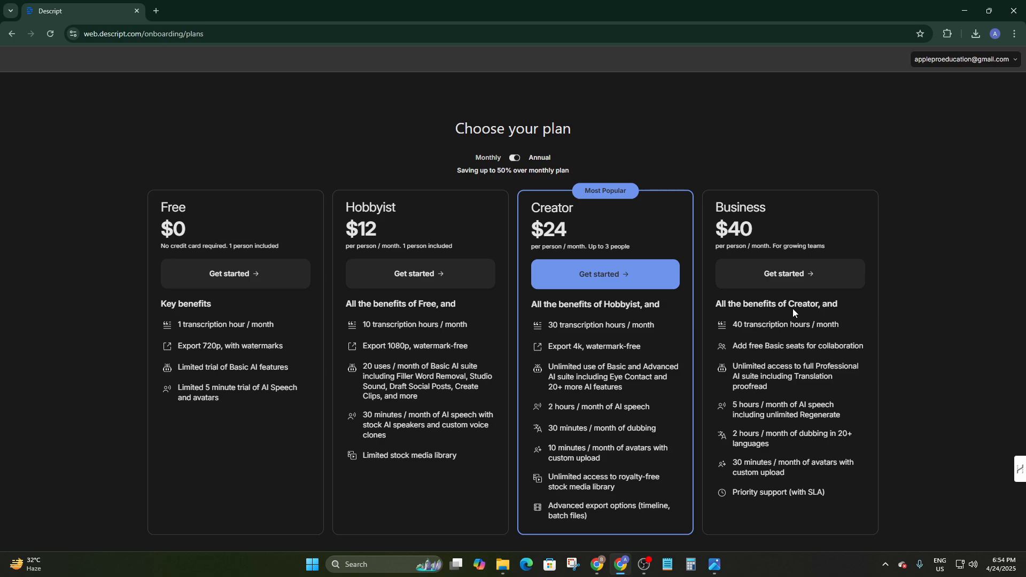
# Step: Finish the onboarding on the Free plan, skipping team invitations and agreeing to share data with Descript
pyautogui.click(234, 281)
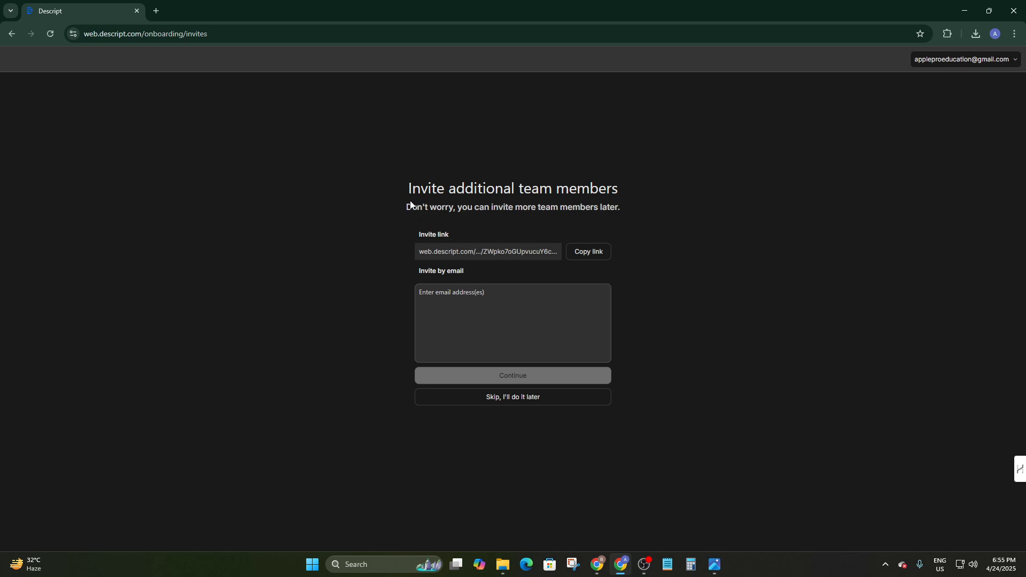
pyautogui.click(495, 401)
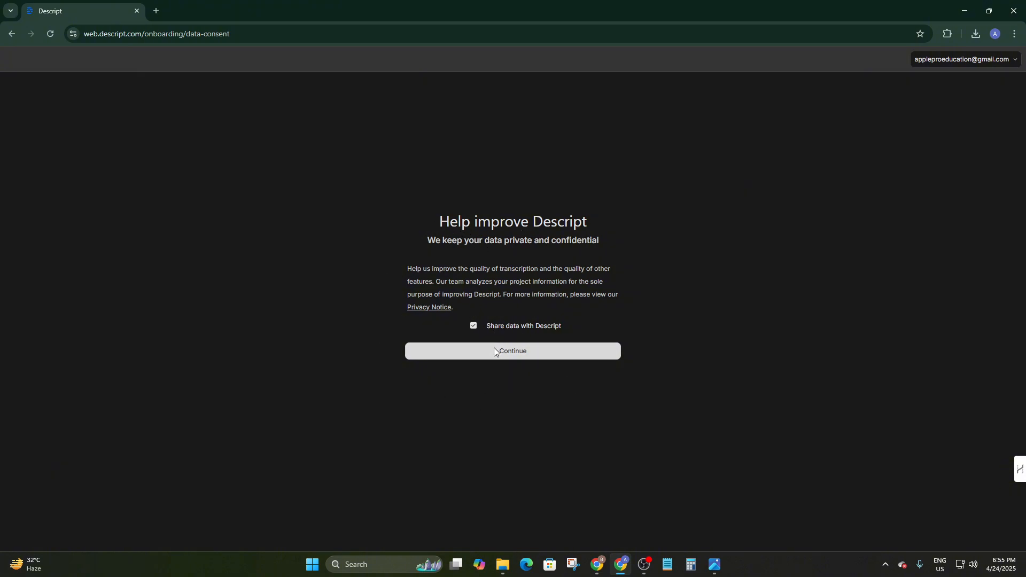
pyautogui.click(511, 350)
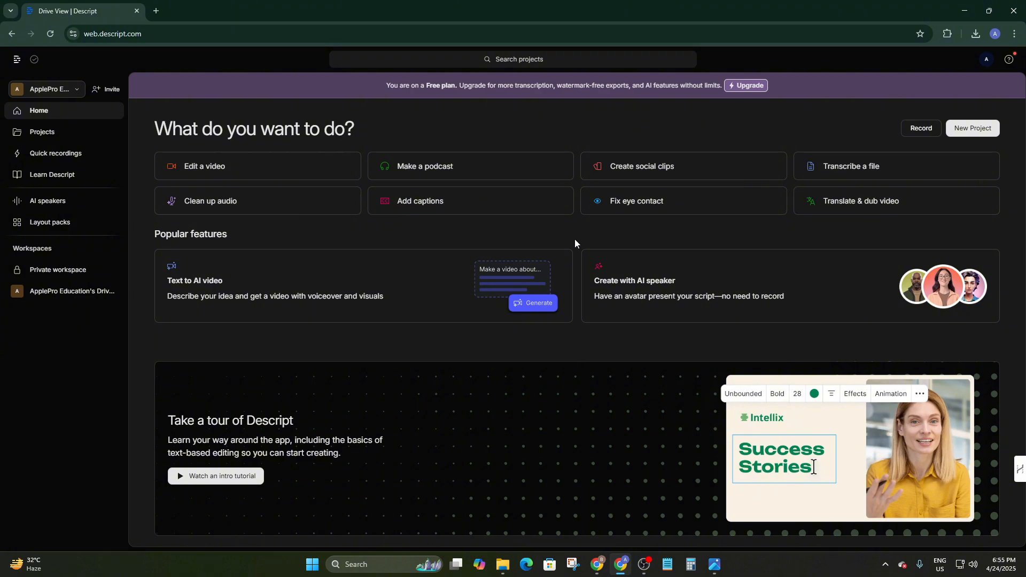
# Step: View the projects owned by and shared with the account, as well as the Quick recordings page
pyautogui.scroll(-2, 396, 338)
pyautogui.scroll(2, 299, 320)
pyautogui.click(65, 134)
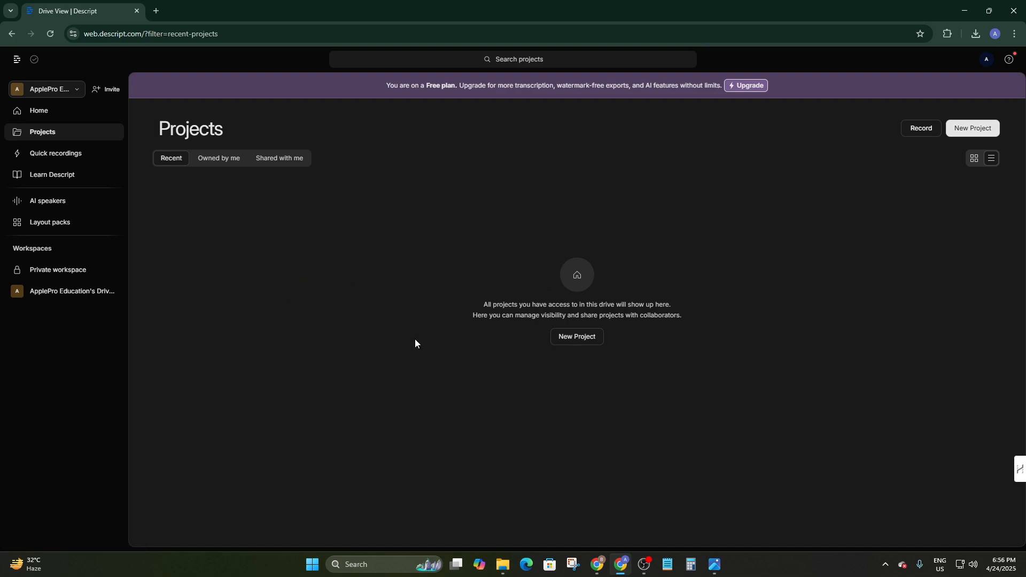
pyautogui.click(212, 161)
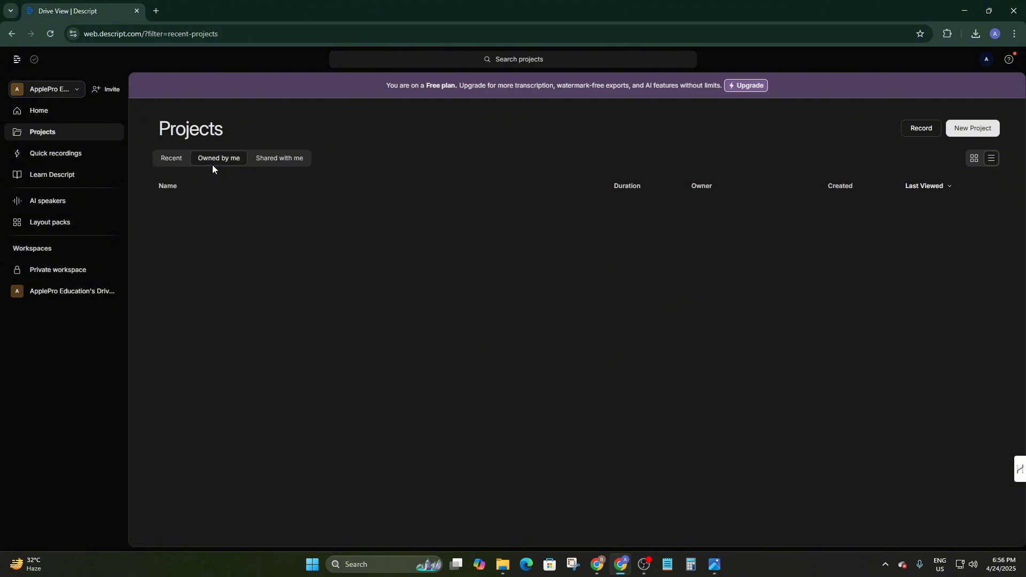
pyautogui.click(292, 157)
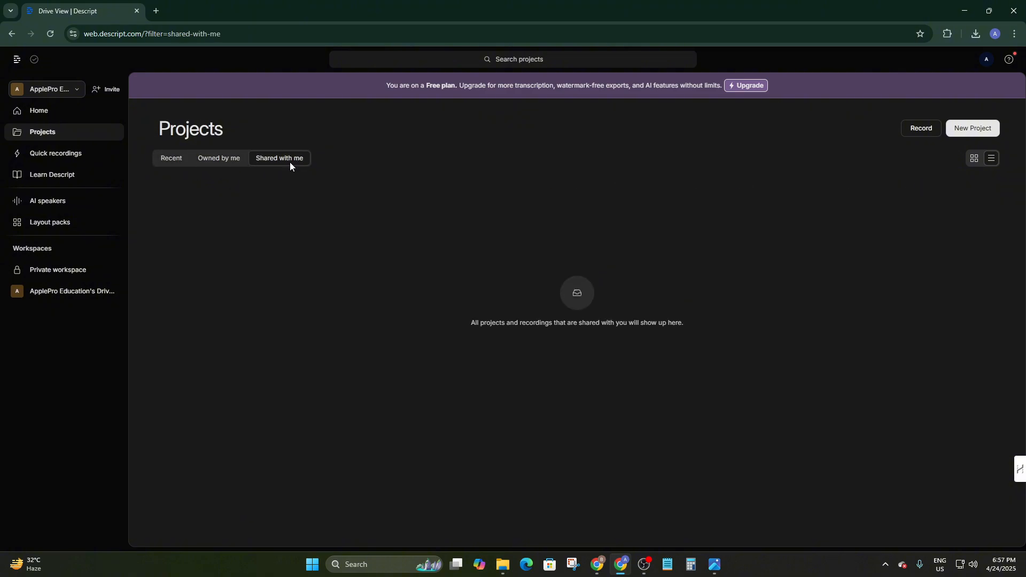
pyautogui.click(80, 156)
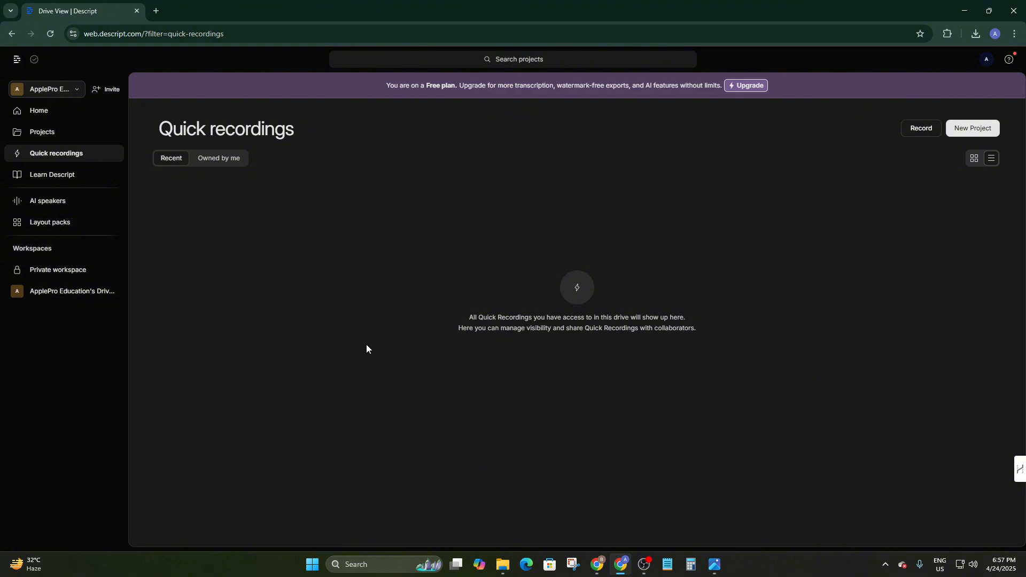
# Step: Examine the getting-started and feature tutorial videos offered on the Learn Descript page
pyautogui.click(63, 175)
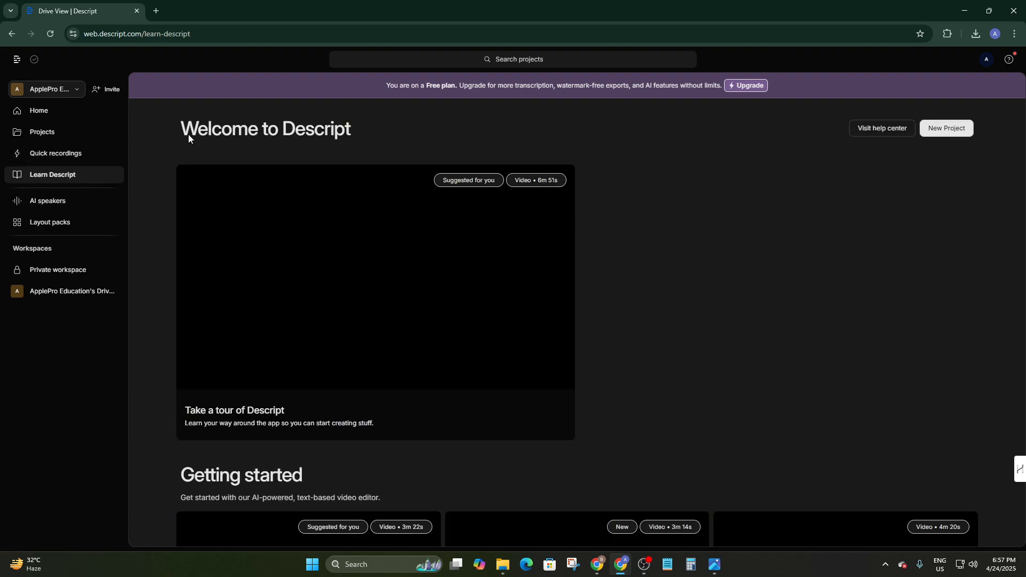
pyautogui.scroll(-2, 286, 246)
pyautogui.scroll(2, 305, 299)
pyautogui.scroll(-7, 312, 315)
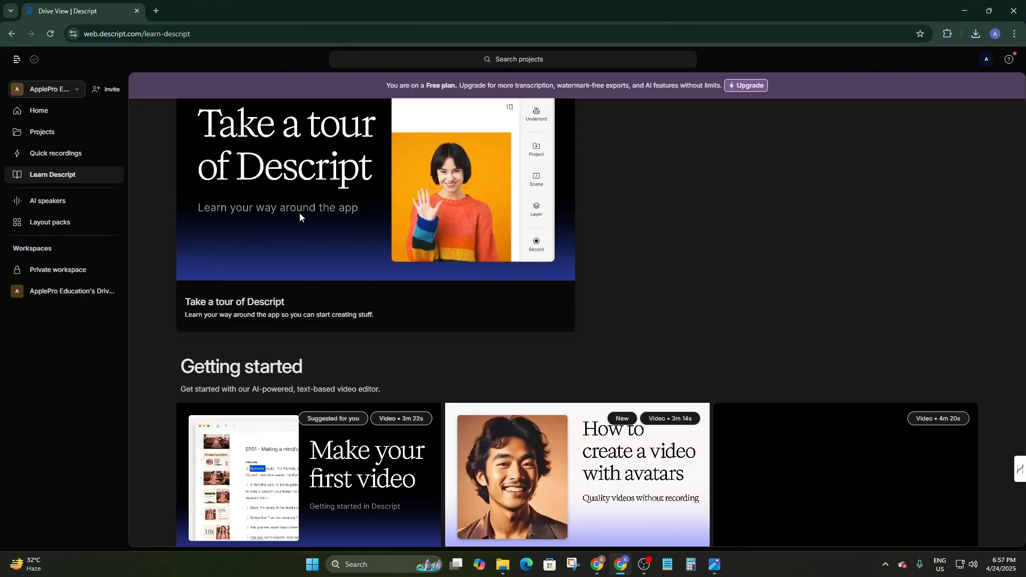
pyautogui.scroll(5, 389, 284)
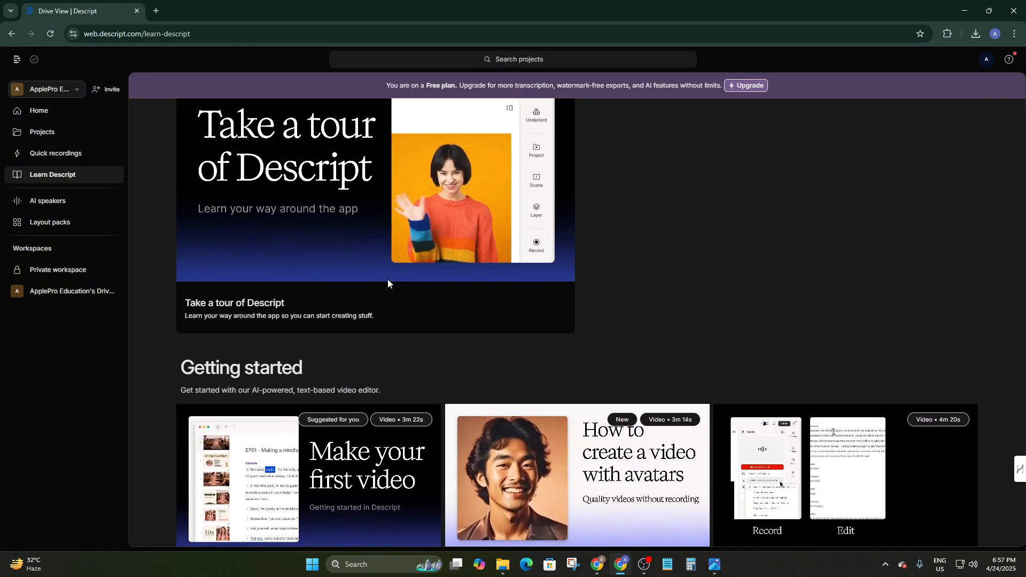
pyautogui.scroll(-11, 296, 222)
pyautogui.scroll(-8, 534, 307)
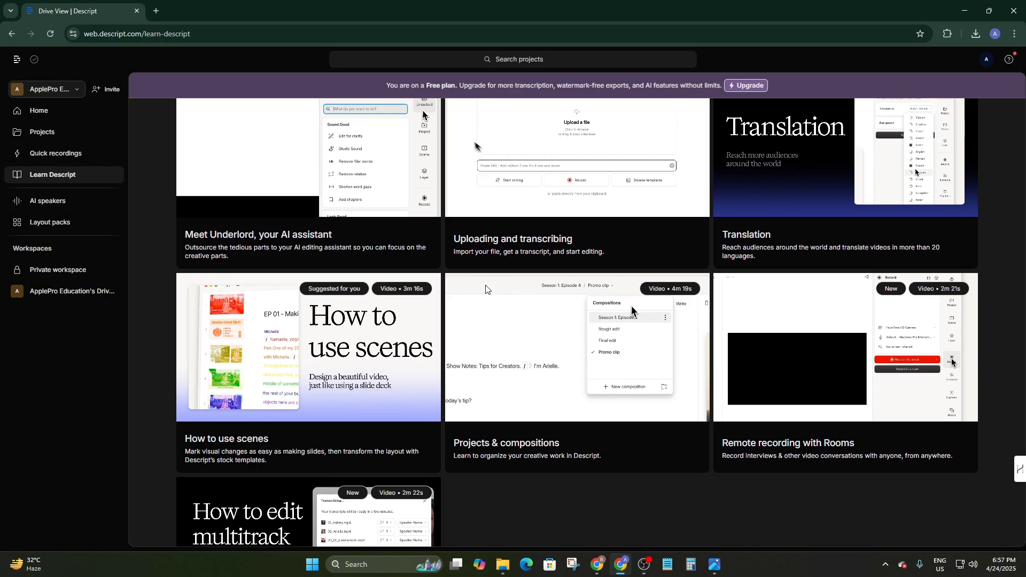
pyautogui.scroll(20, 506, 325)
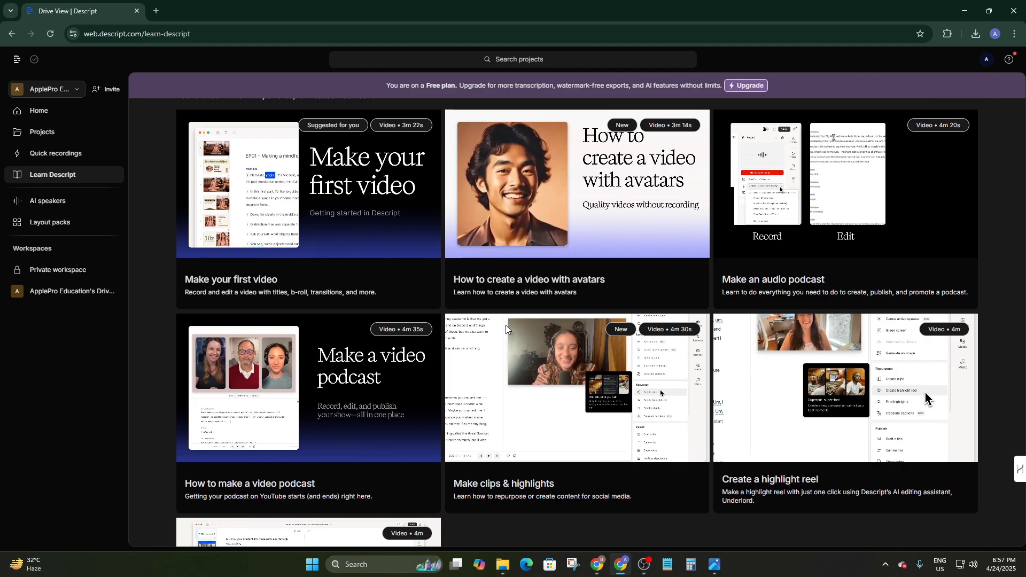
# Step: Look over the AI speakers page, the private workspace and the shared drive workspace
pyautogui.click(40, 202)
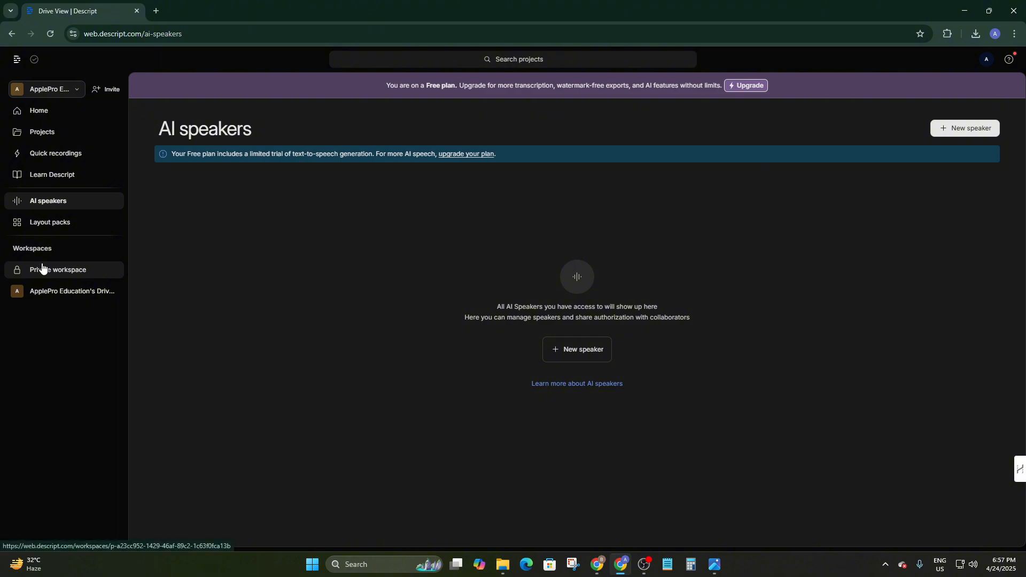
pyautogui.click(62, 271)
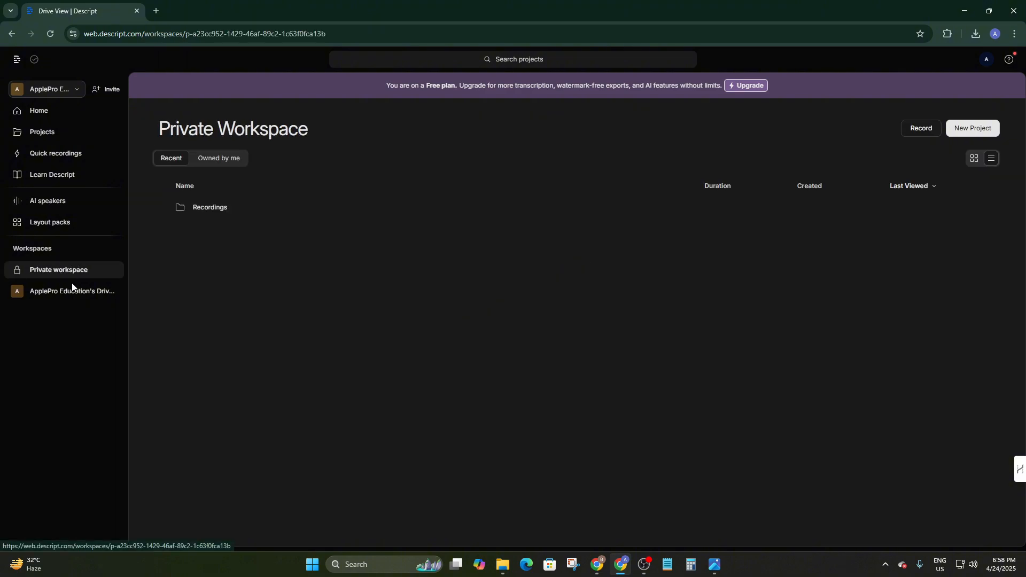
pyautogui.click(72, 294)
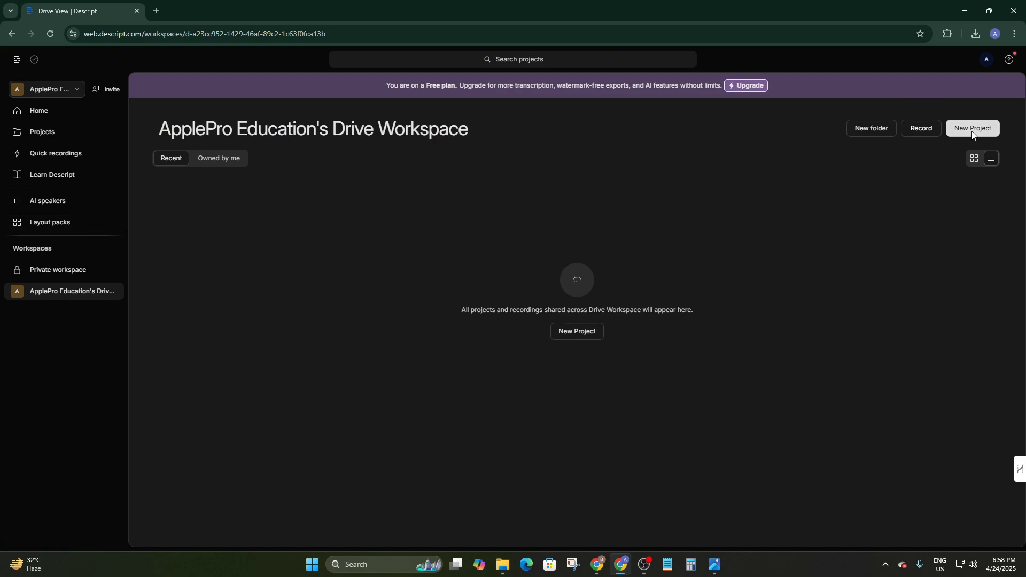
# Step: Start a Text to AI video with the prompt "Cat running with a piece of meat and the cat is very happy also it's cute."
pyautogui.click(45, 112)
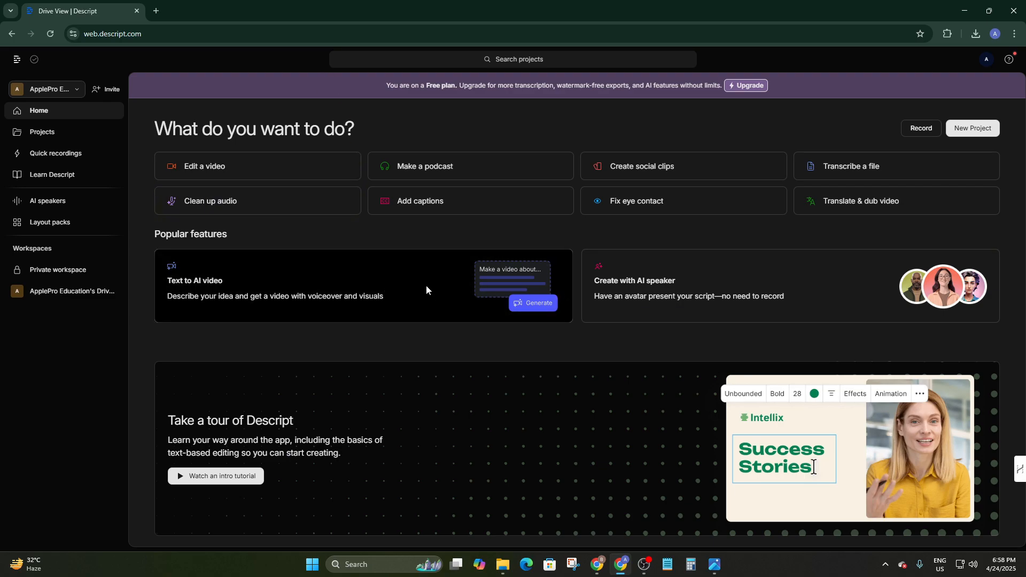
pyautogui.click(366, 302)
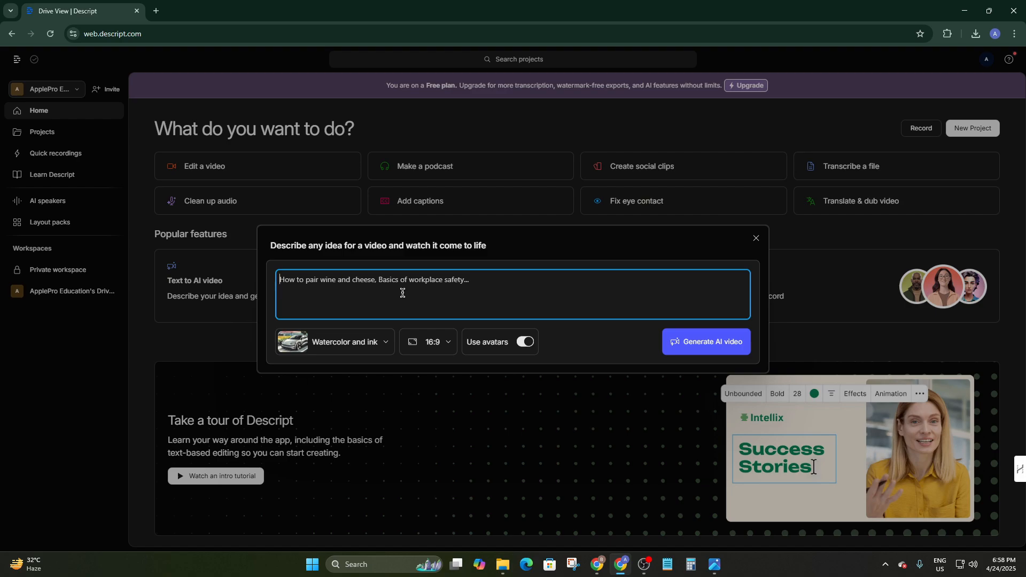
pyautogui.write('Cat ')
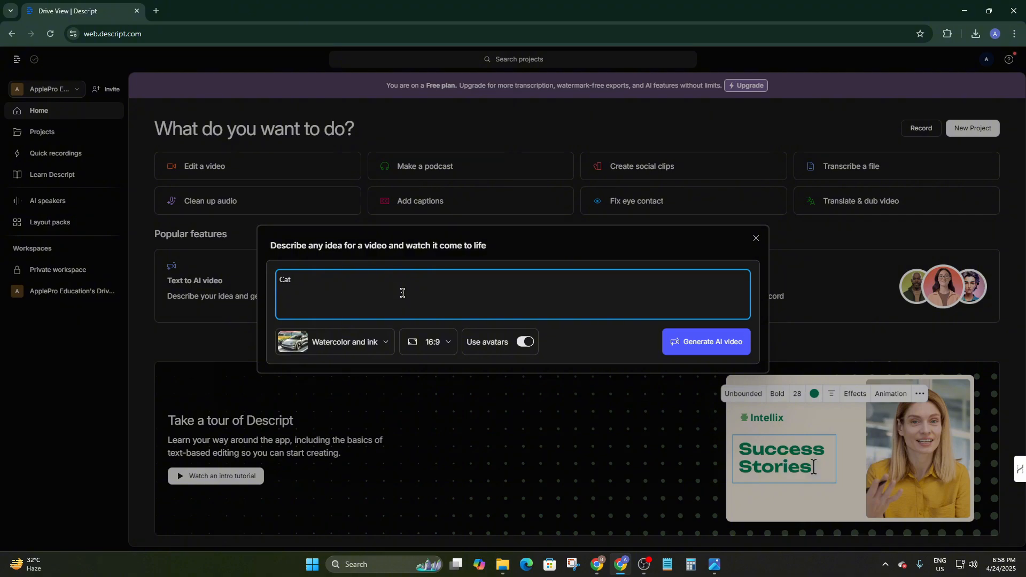
pyautogui.write('stoling')
pyautogui.press('BackSpace')
pyautogui.press('BackSpace')
pyautogui.press('BackSpace')
pyautogui.press('BackSpace')
pyautogui.press('BackSpace')
pyautogui.press('BackSpace')
pyautogui.write('r')
pyautogui.press('BackSpace')
pyautogui.write('running with a pieces  of meat')
pyautogui.write('and the cat is ')
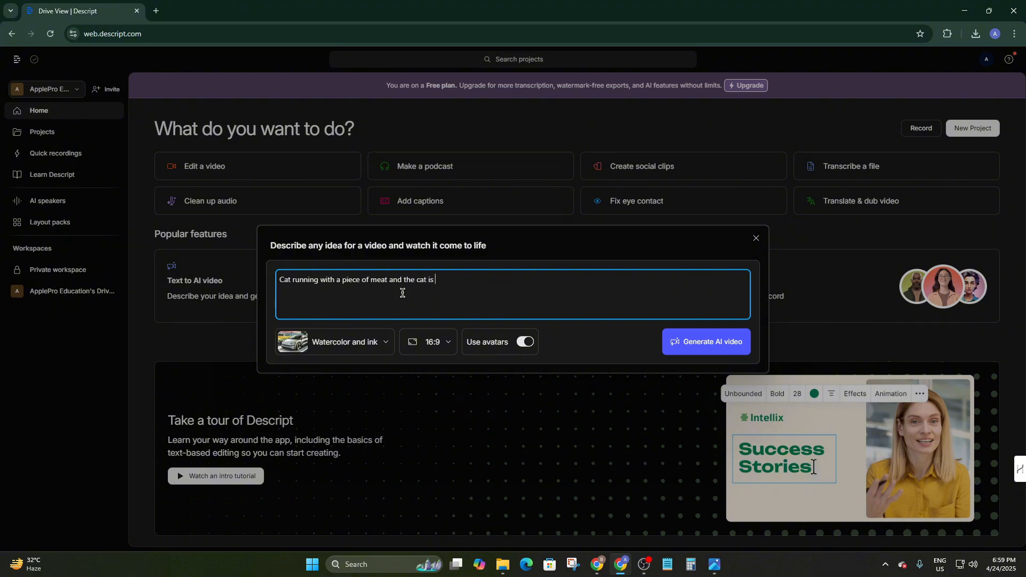
pyautogui.write("very happy also it's cute")
pyautogui.moveTo(520, 287); pyautogui.dragTo(222, 281)
pyautogui.click(697, 245)
# Step: Generate the AI video in the Plasticine style with the Portrait (9:16) aspect ratio
pyautogui.click(367, 347)
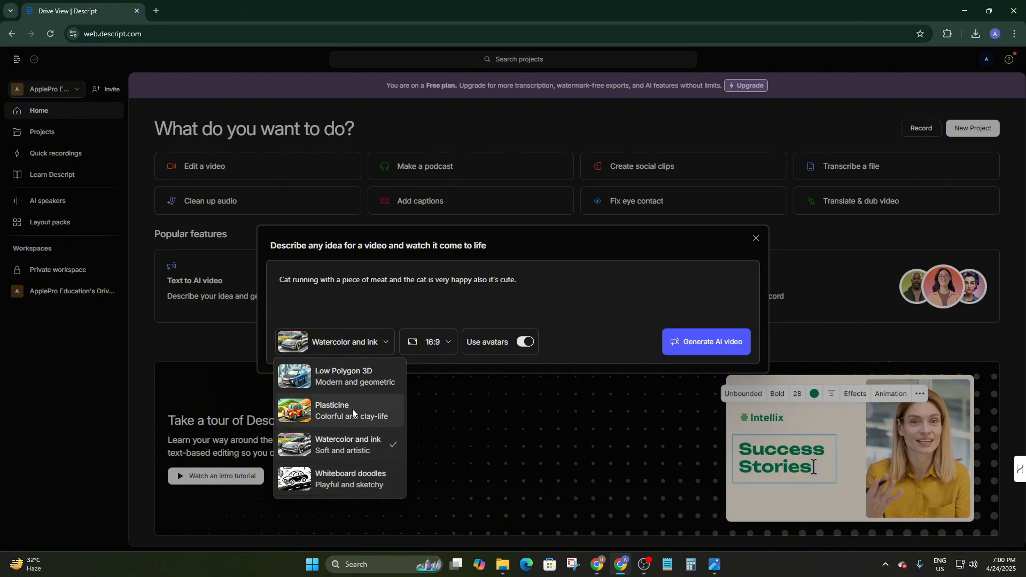
pyautogui.click(324, 410)
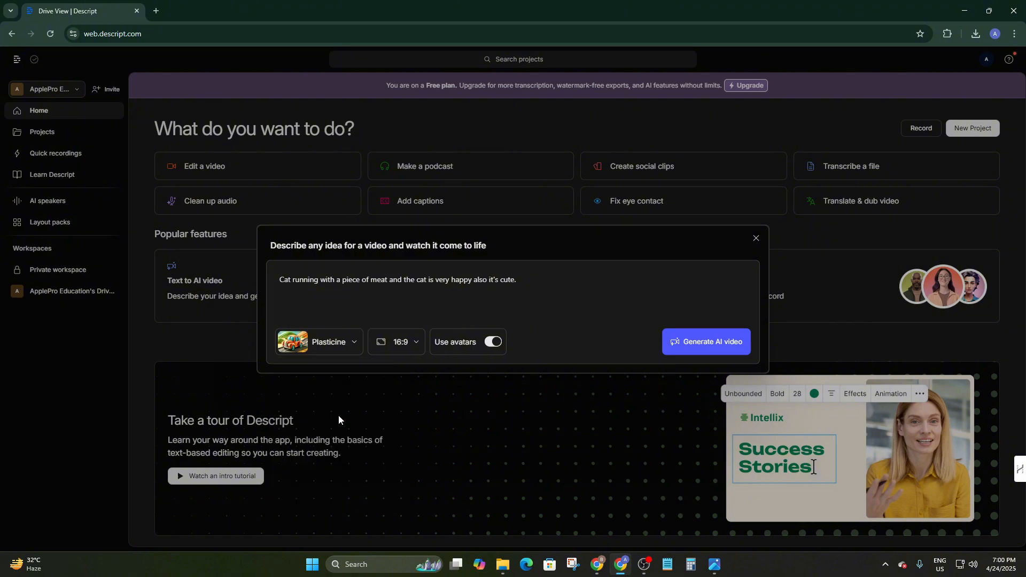
pyautogui.click(372, 344)
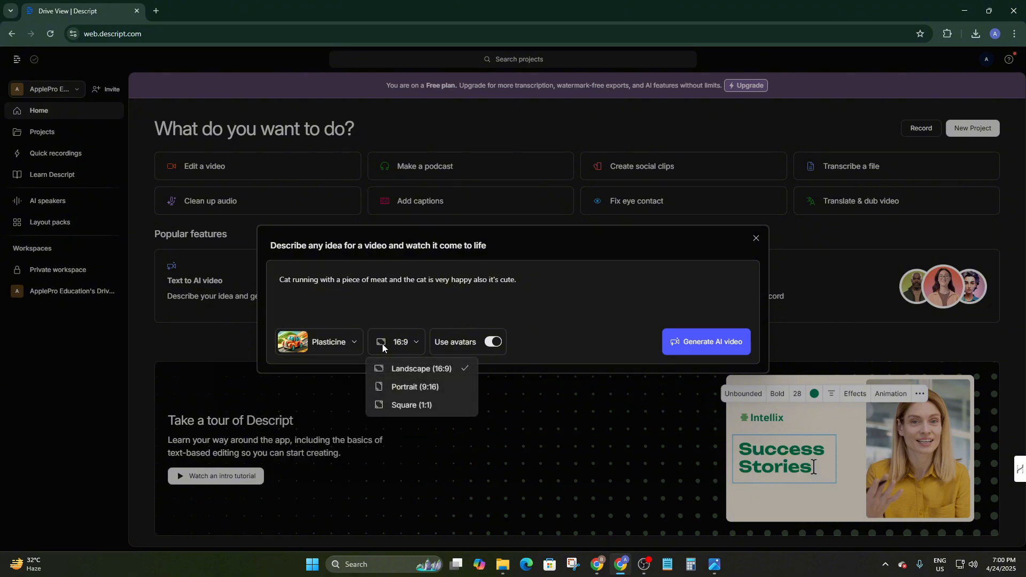
pyautogui.click(406, 387)
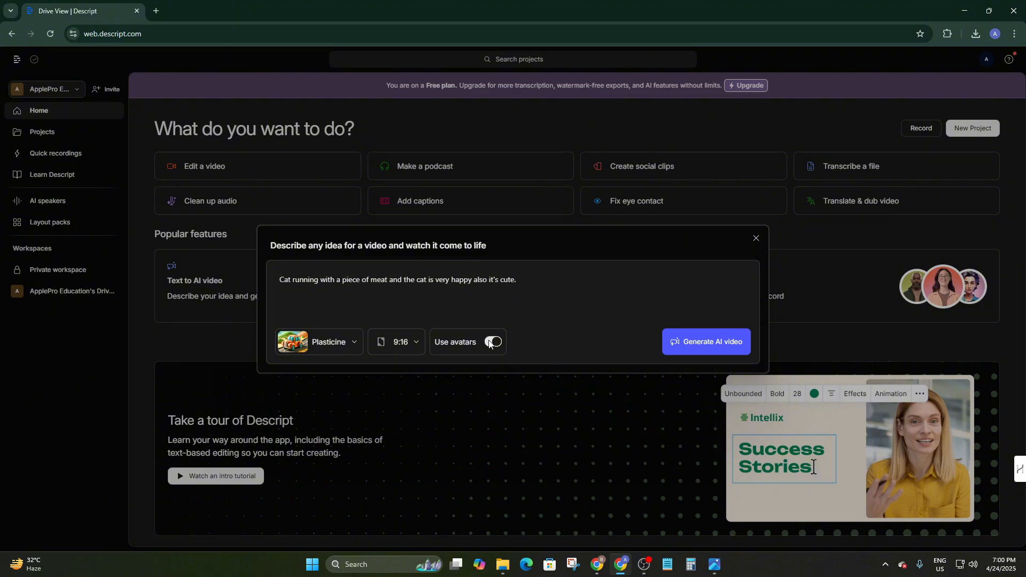
pyautogui.click(688, 341)
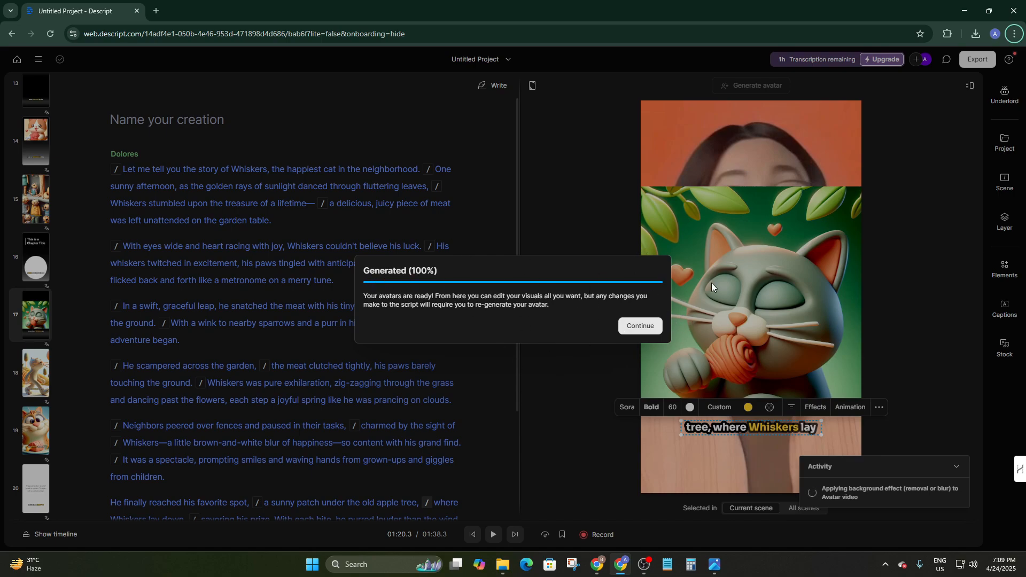
# Step: Continue past the avatar generation notice to the project editor
pyautogui.rightClick(461, 303)
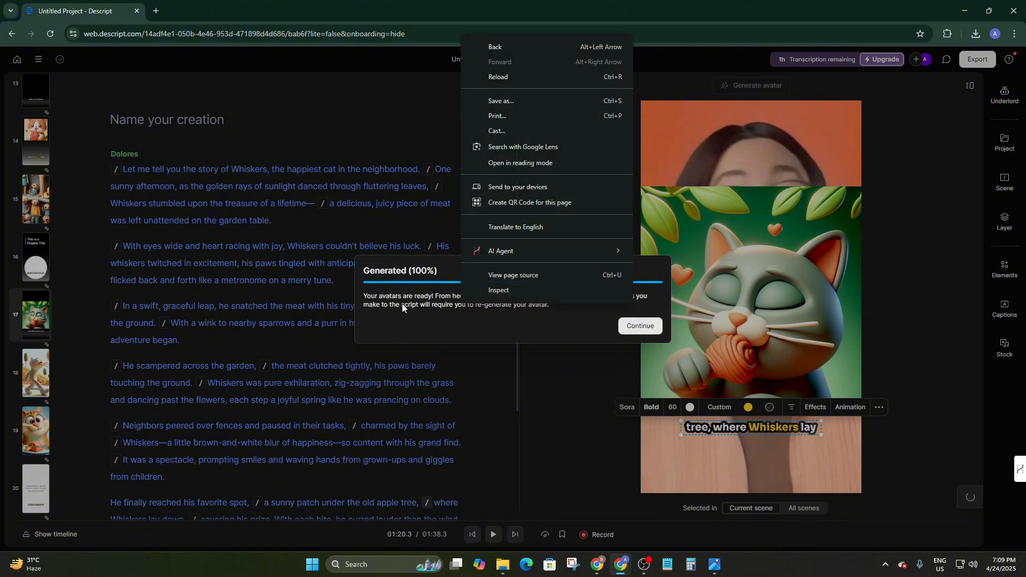
pyautogui.click(456, 418)
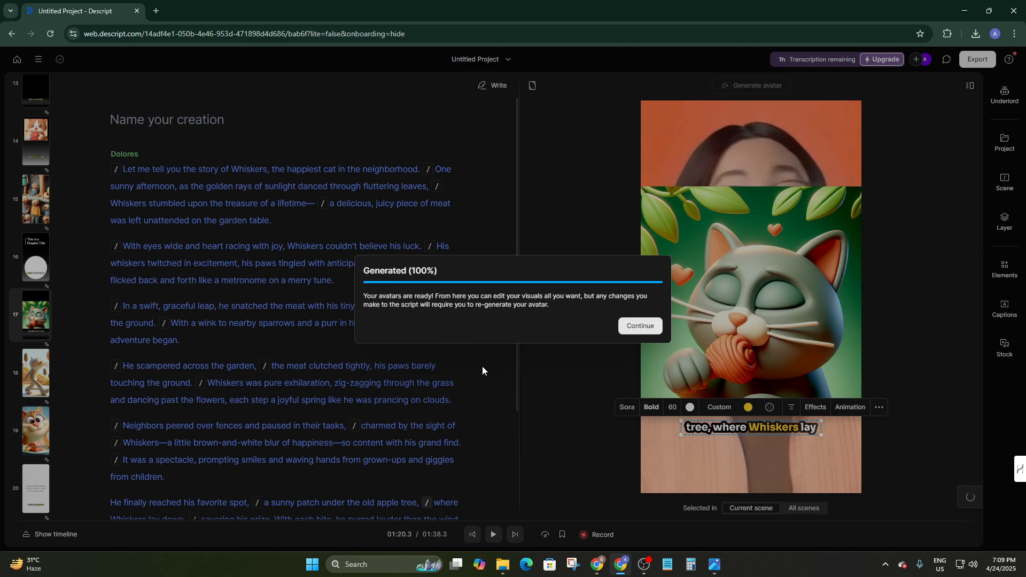
pyautogui.click(630, 324)
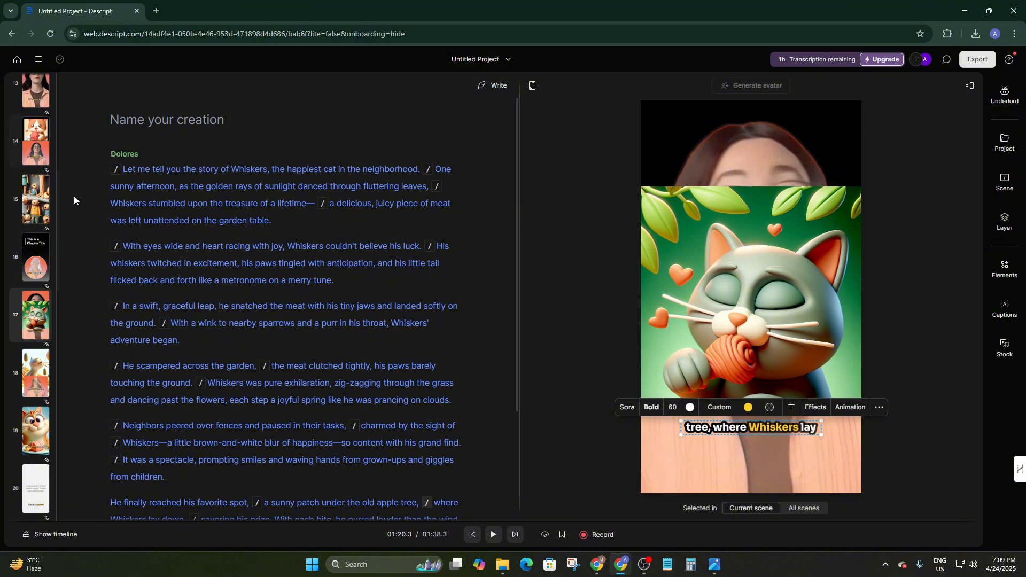
# Step: Look through the generated scenes 1 to 5 in the preview, dismissing the Smart Transitions tip
pyautogui.scroll(2, 15, 168)
pyautogui.scroll(4, 15, 169)
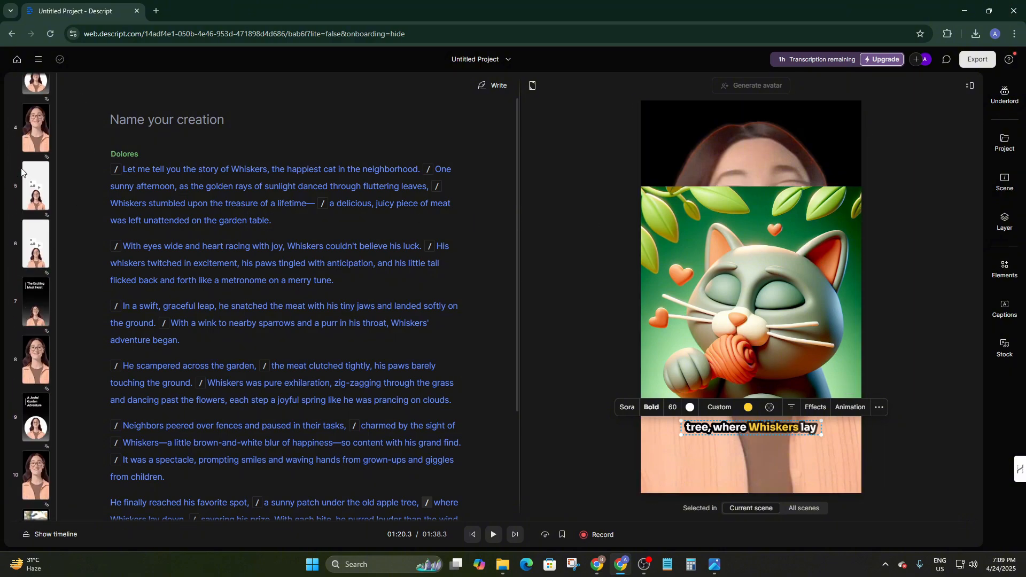
pyautogui.click(741, 475)
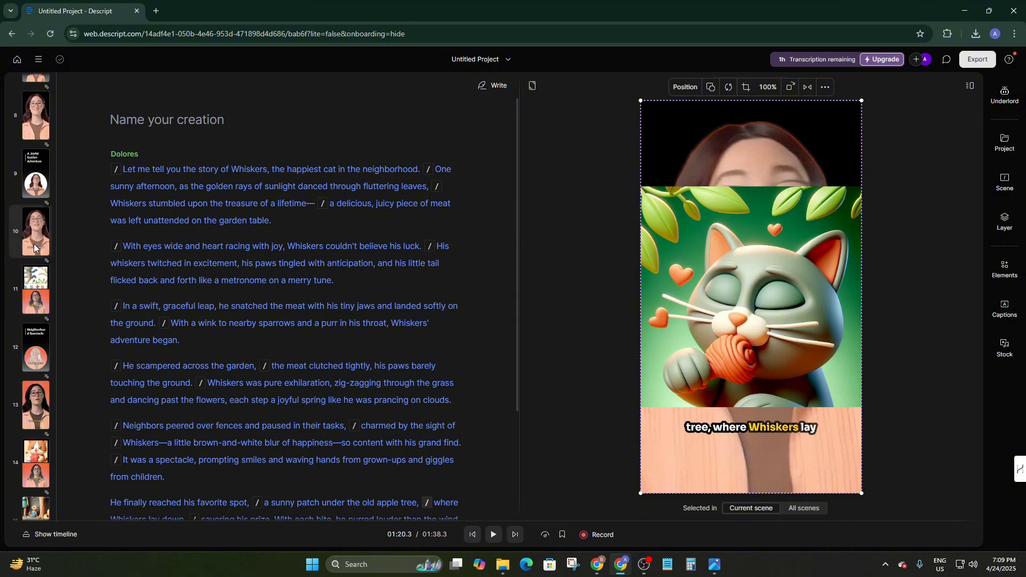
pyautogui.scroll(5, 34, 243)
pyautogui.scroll(2, 33, 242)
pyautogui.click(32, 100)
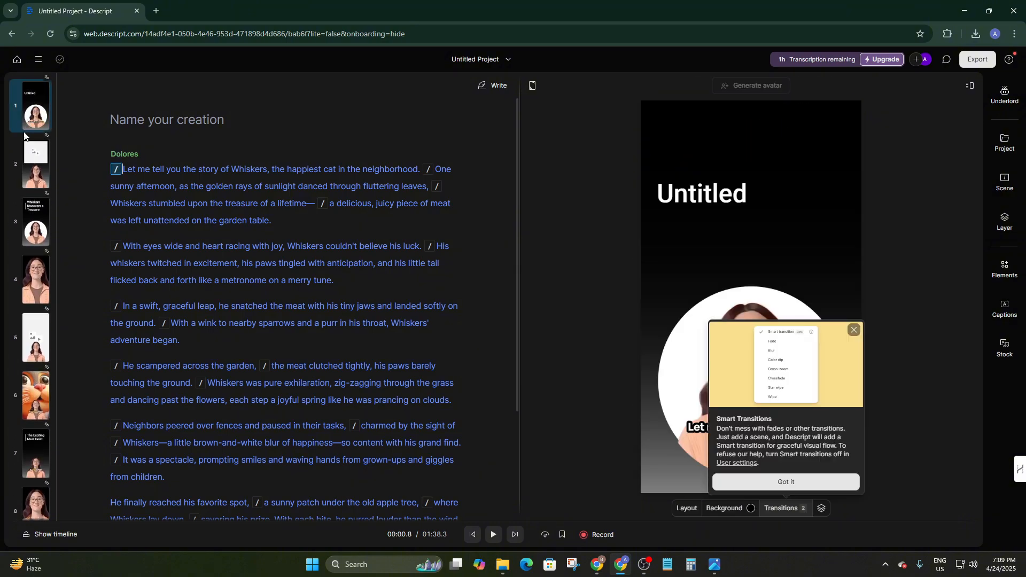
pyautogui.click(25, 162)
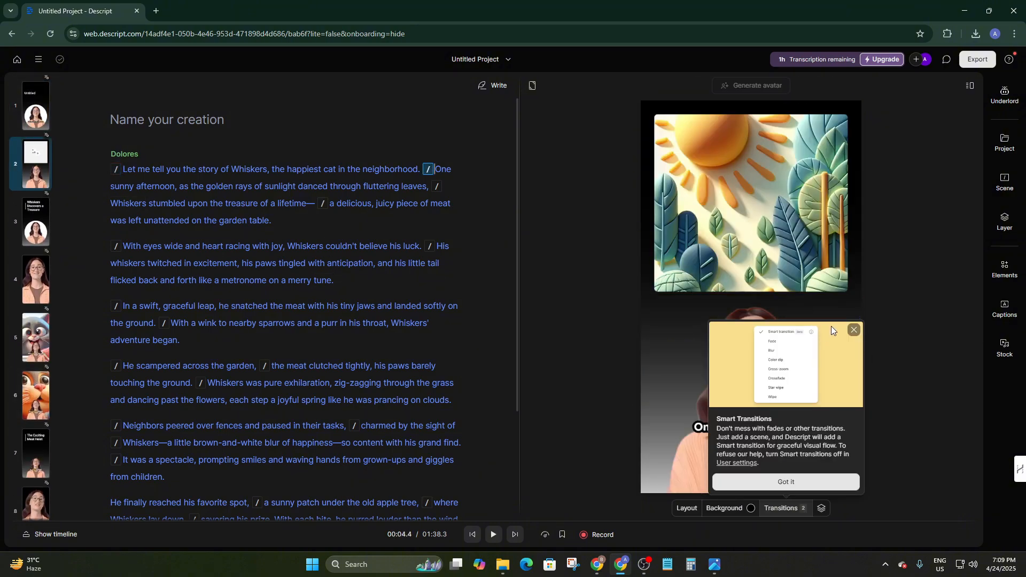
pyautogui.click(851, 328)
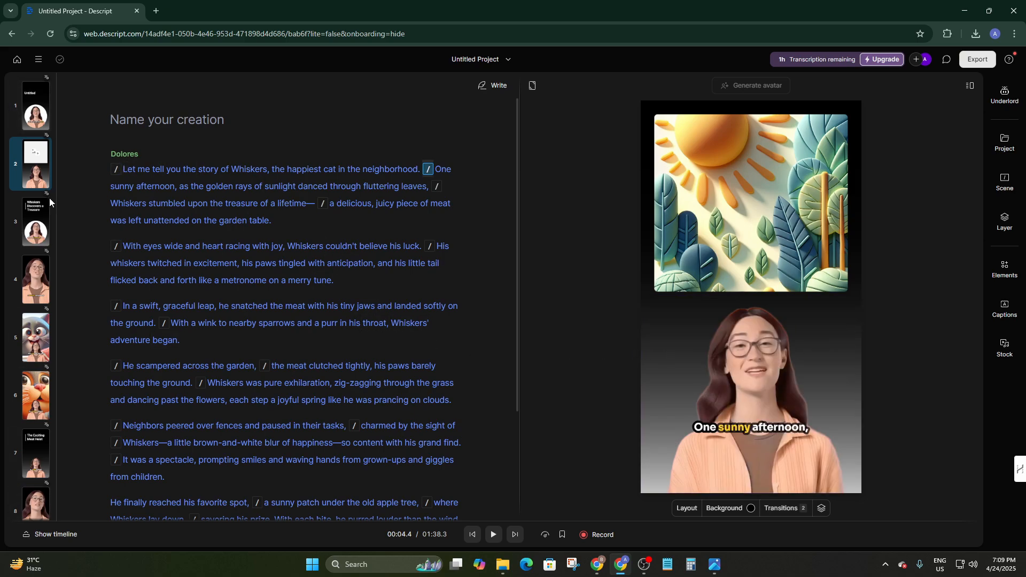
pyautogui.click(31, 230)
pyautogui.click(28, 278)
pyautogui.click(35, 337)
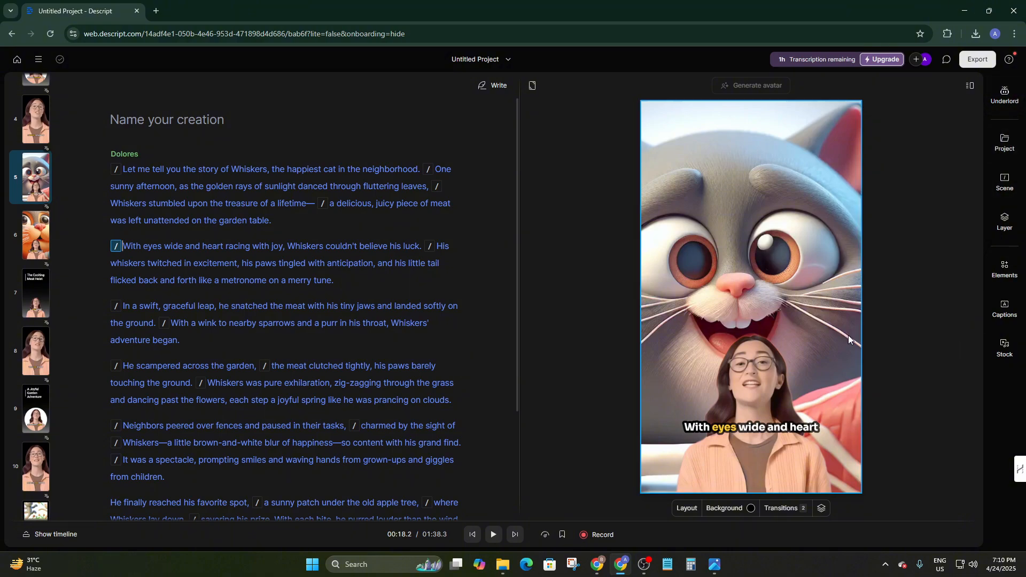
# Step: Select the avatar in scene 5 and open its crop mode
pyautogui.click(747, 364)
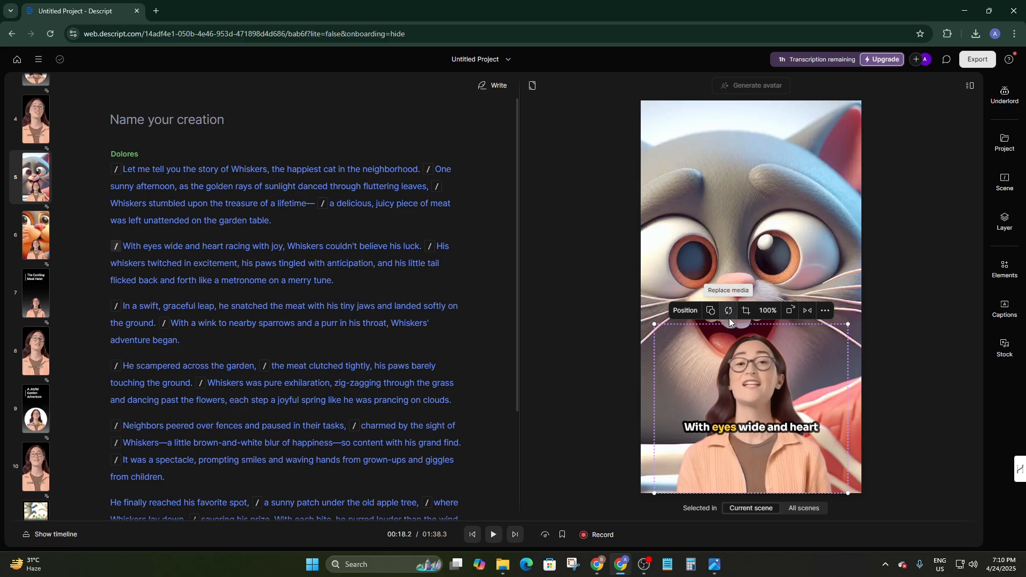
pyautogui.click(769, 311)
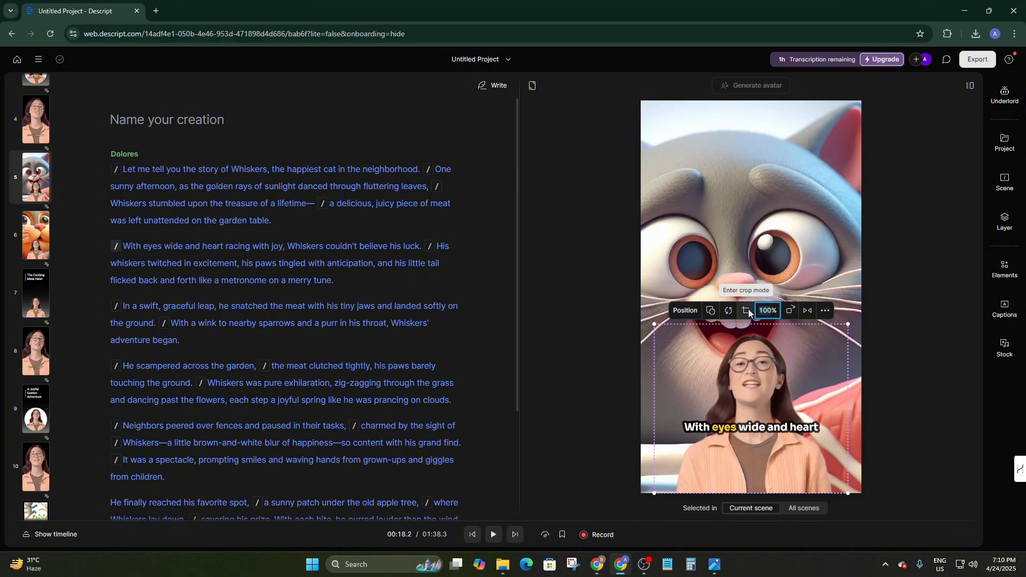
pyautogui.click(747, 312)
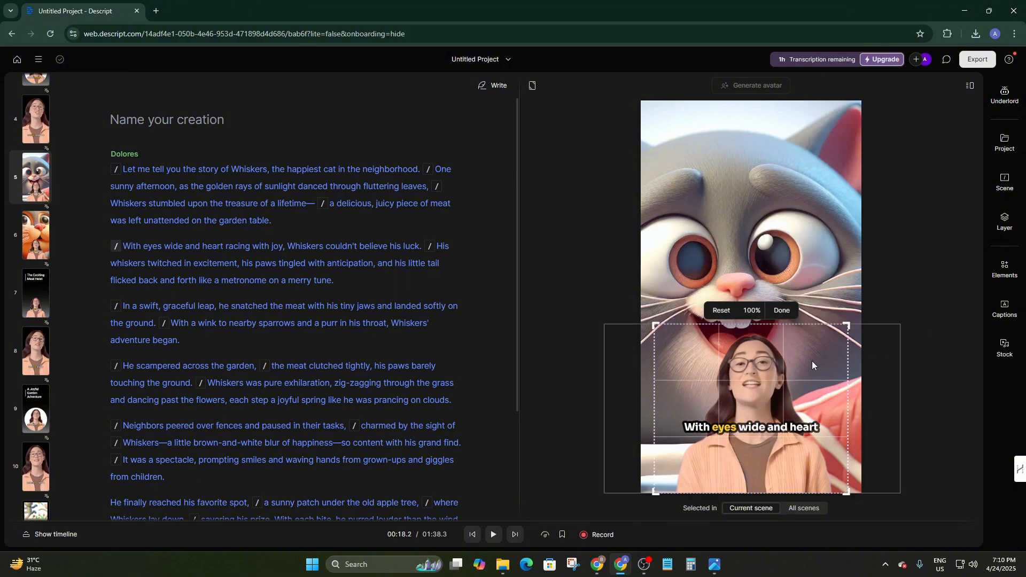
# Step: Preview scenes 6 and 7 and look over the layers of the "The Exciting Meat Heist" scene
pyautogui.click(34, 217)
pyautogui.click(35, 284)
pyautogui.click(34, 284)
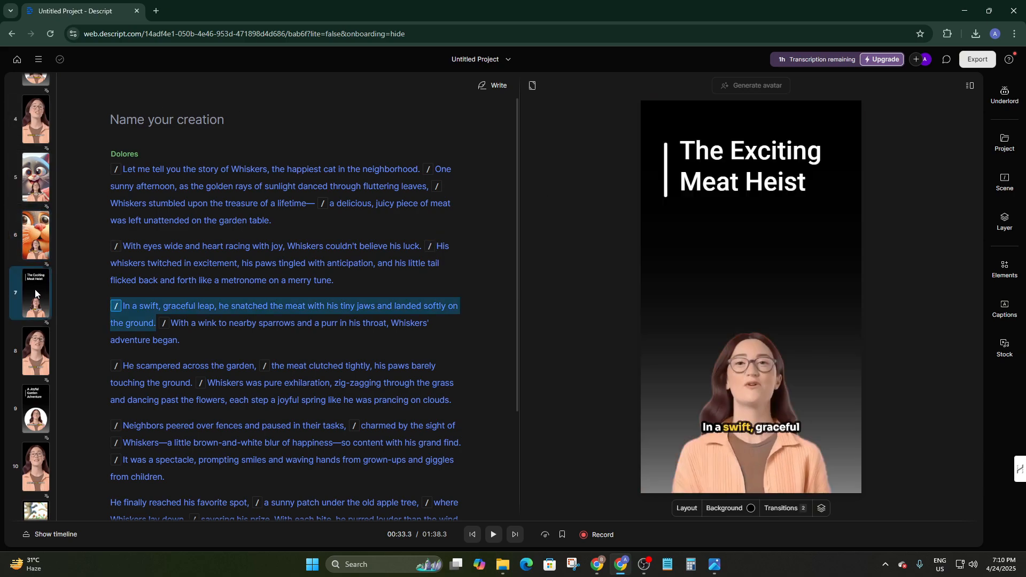
pyautogui.scroll(-10, 35, 289)
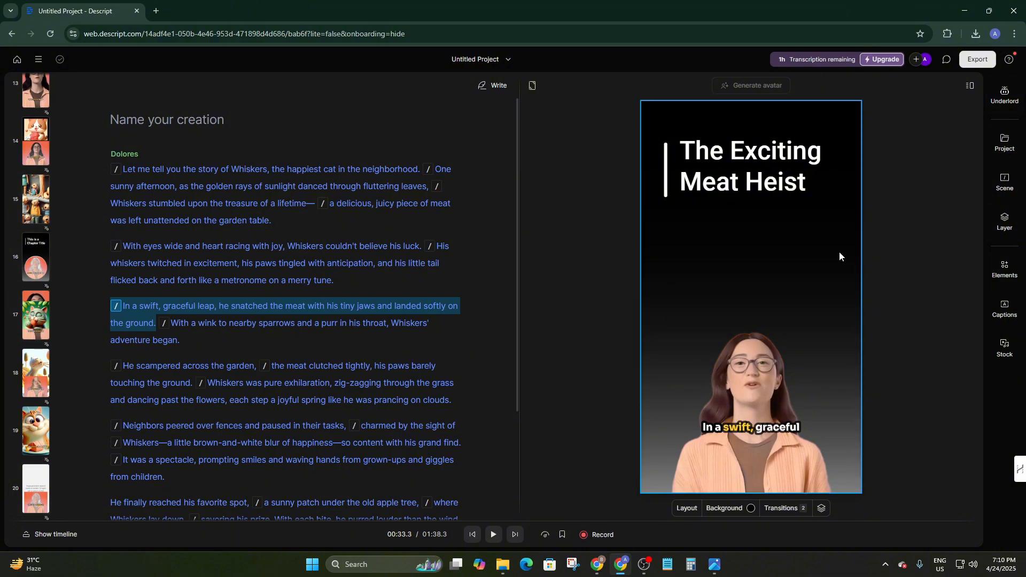
pyautogui.click(1005, 221)
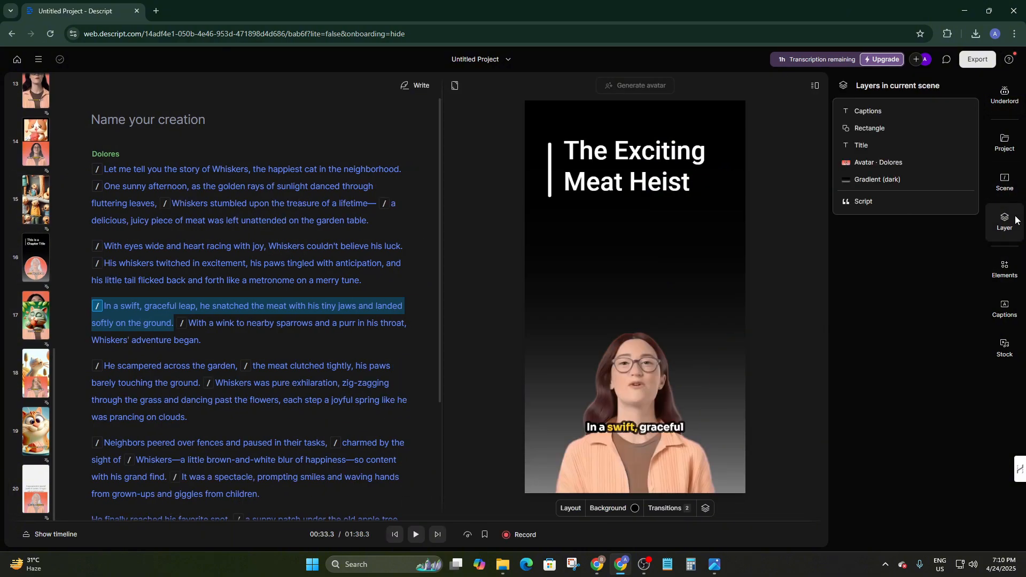
pyautogui.click(1014, 220)
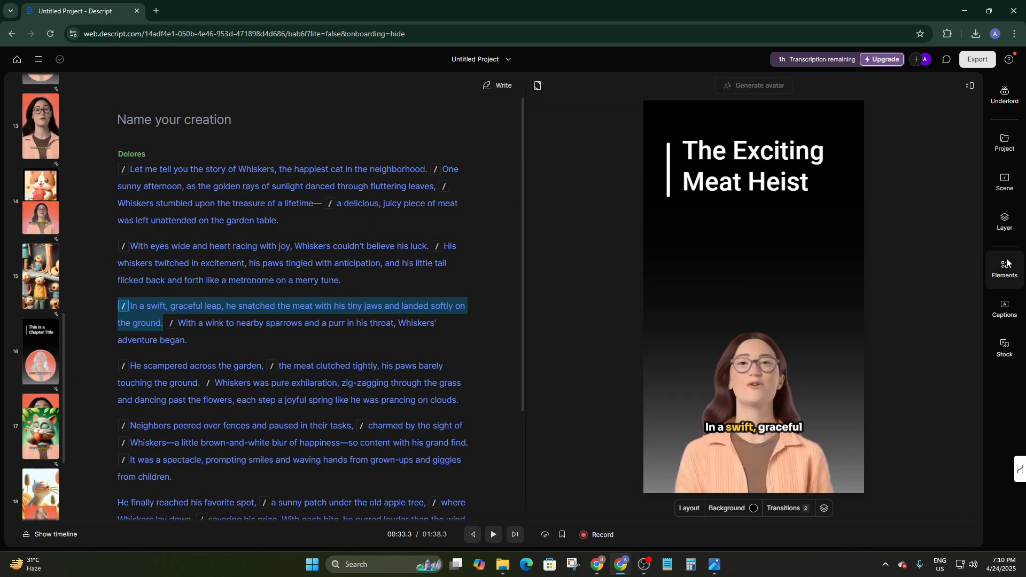
# Step: Examine the visual effects and the in and out animation options for the scene 7 captions, closing the caption properties when finished
pyautogui.click(785, 428)
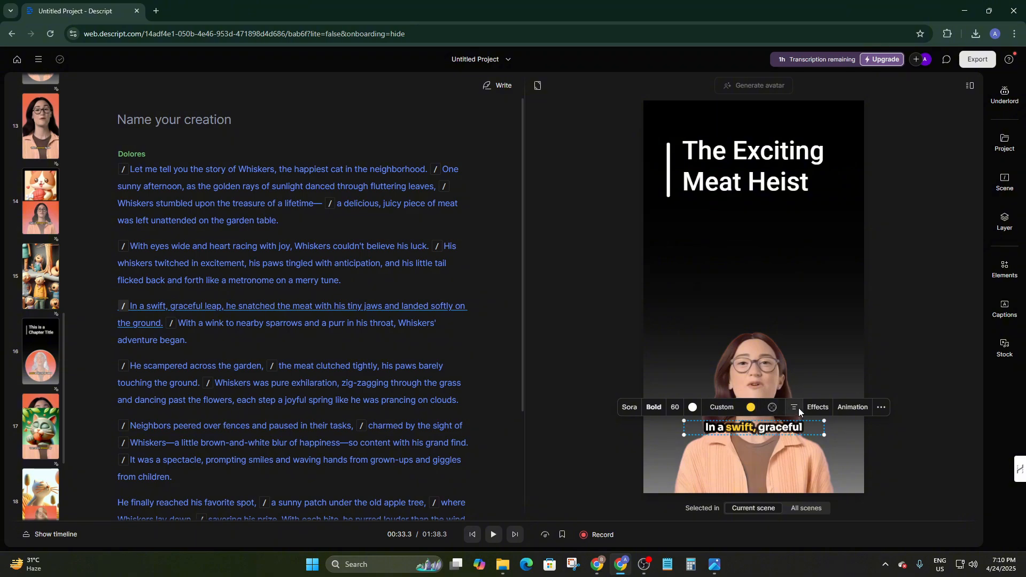
pyautogui.click(814, 409)
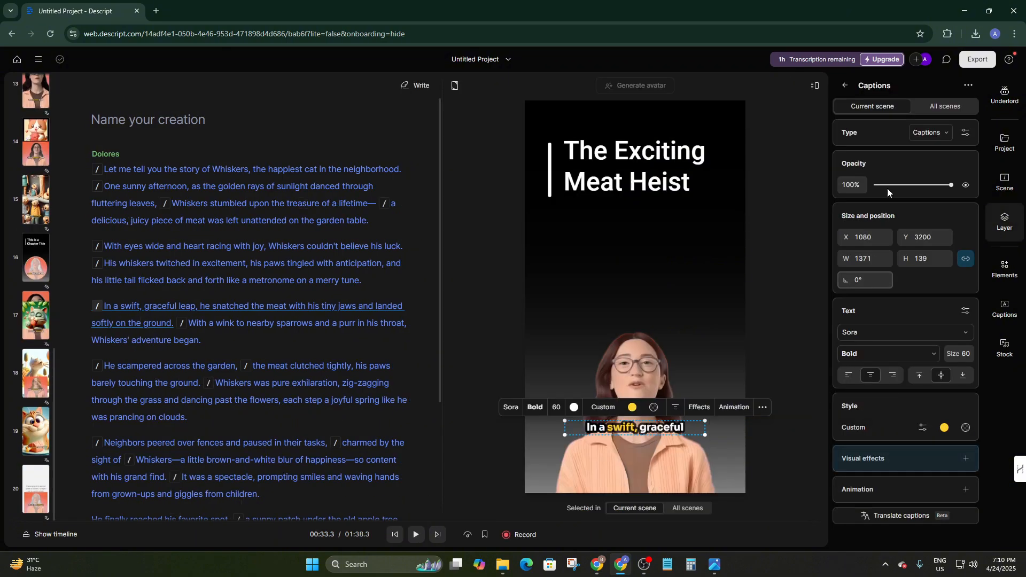
pyautogui.click(884, 457)
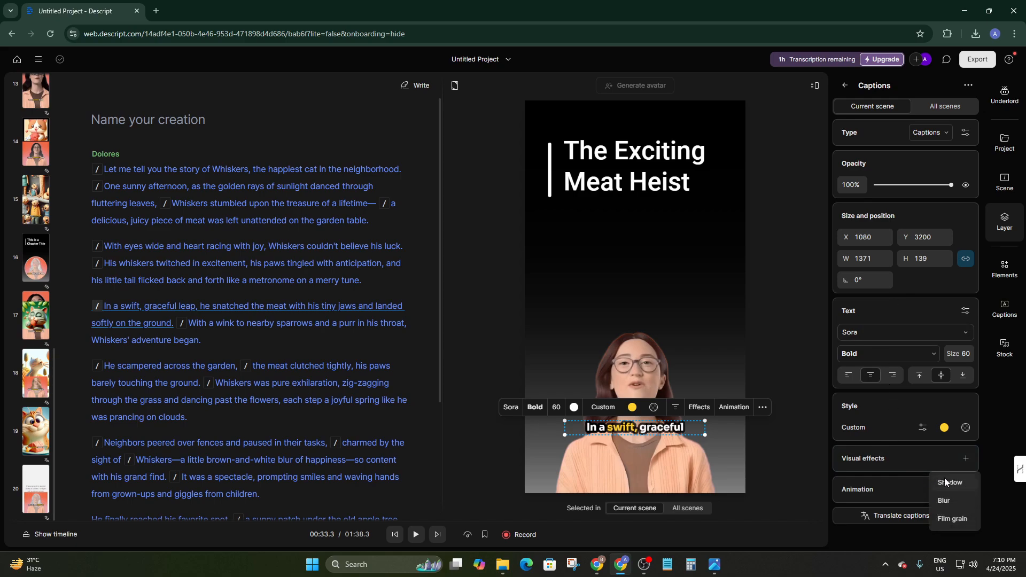
pyautogui.click(744, 408)
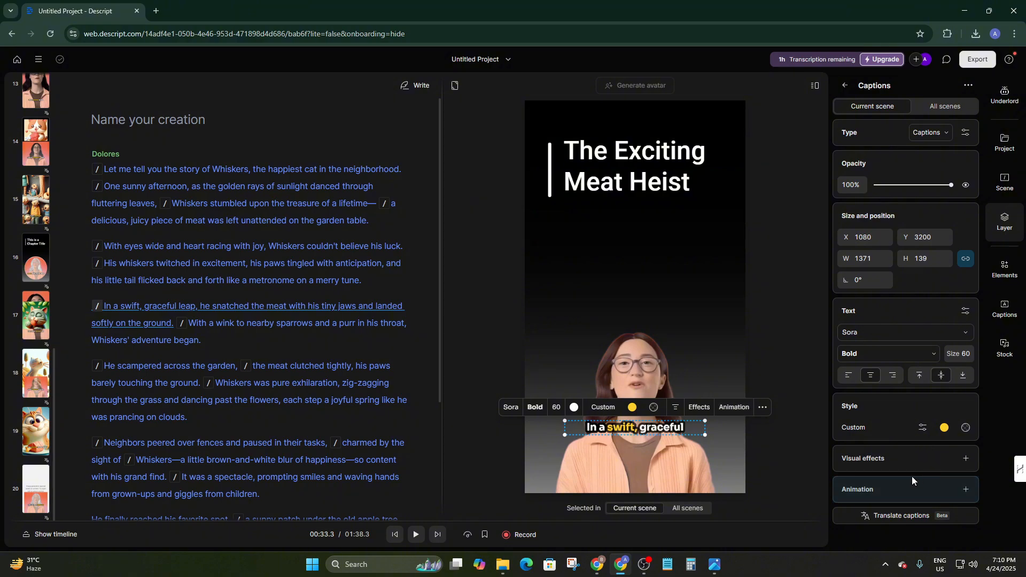
pyautogui.click(907, 489)
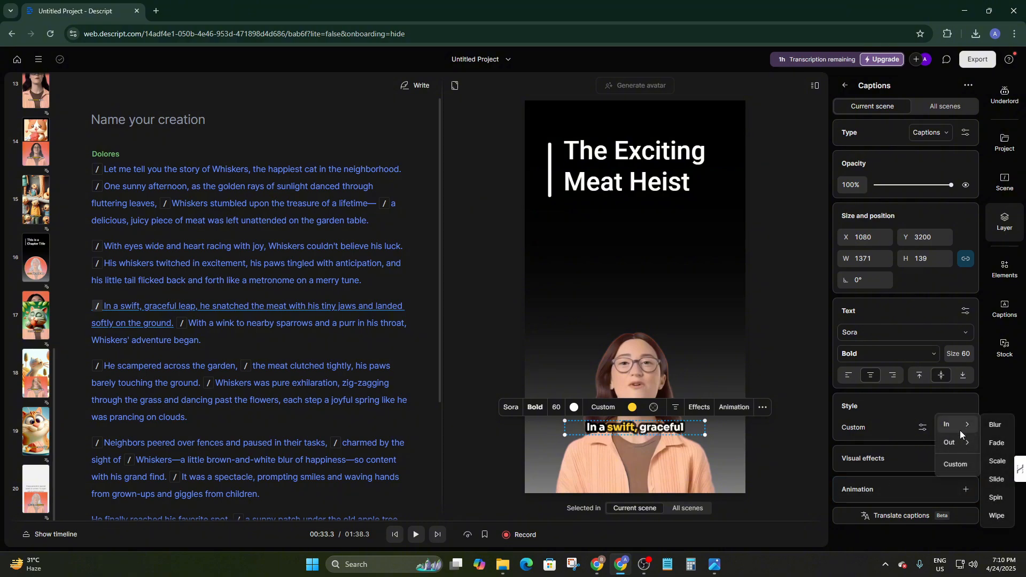
pyautogui.moveTo(963, 425)
pyautogui.moveTo(977, 446)
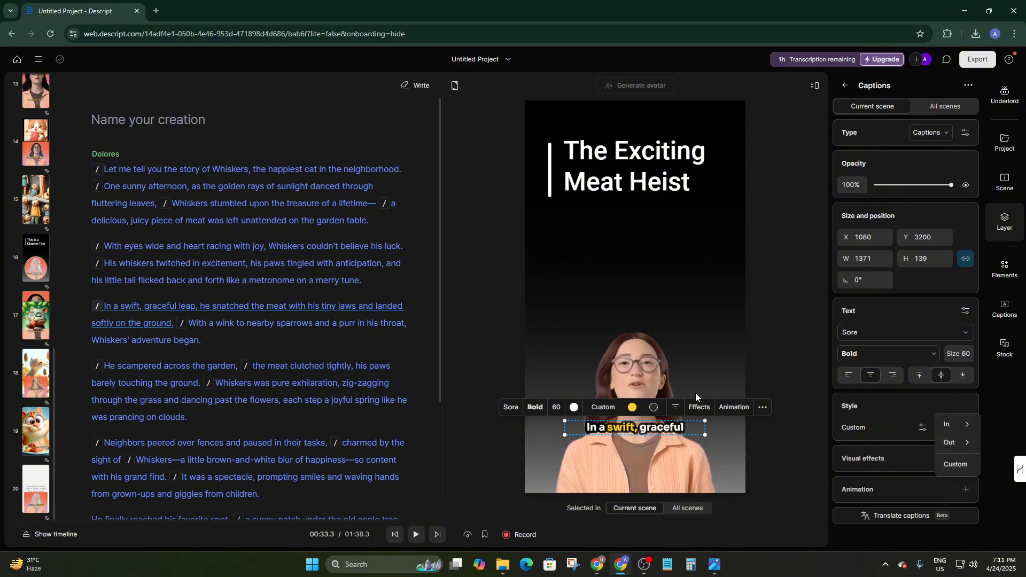
pyautogui.click(763, 409)
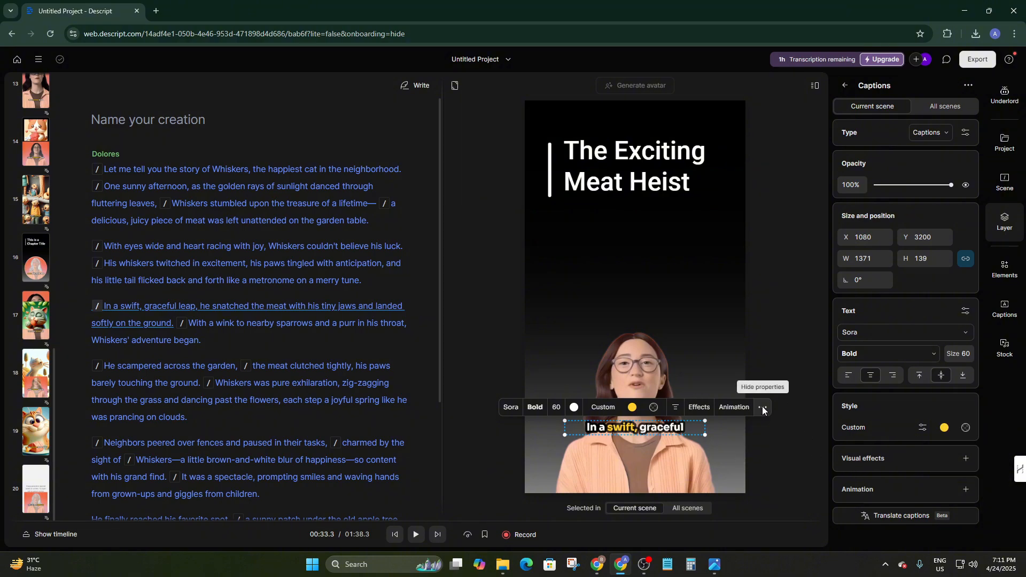
pyautogui.click(763, 409)
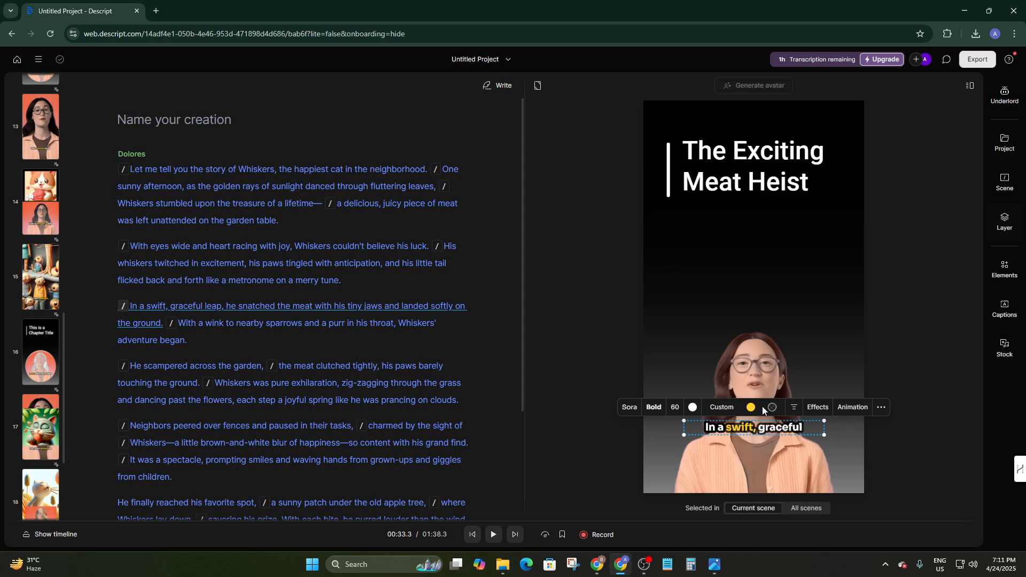
pyautogui.click(906, 422)
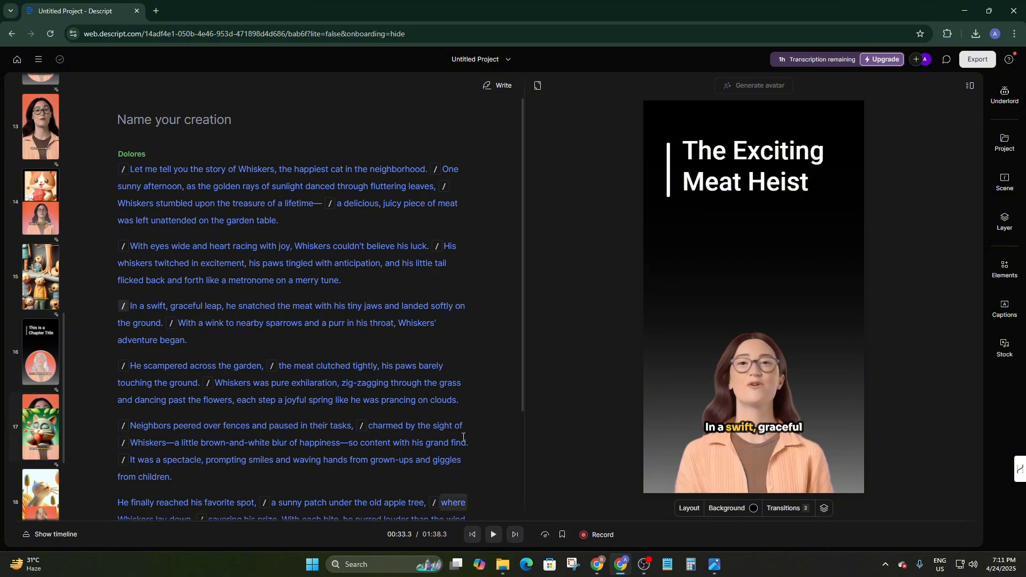
# Step: Play the video from scene 1, skip ahead to scene 5 and pause playback in scene 6
pyautogui.scroll(15, 35, 324)
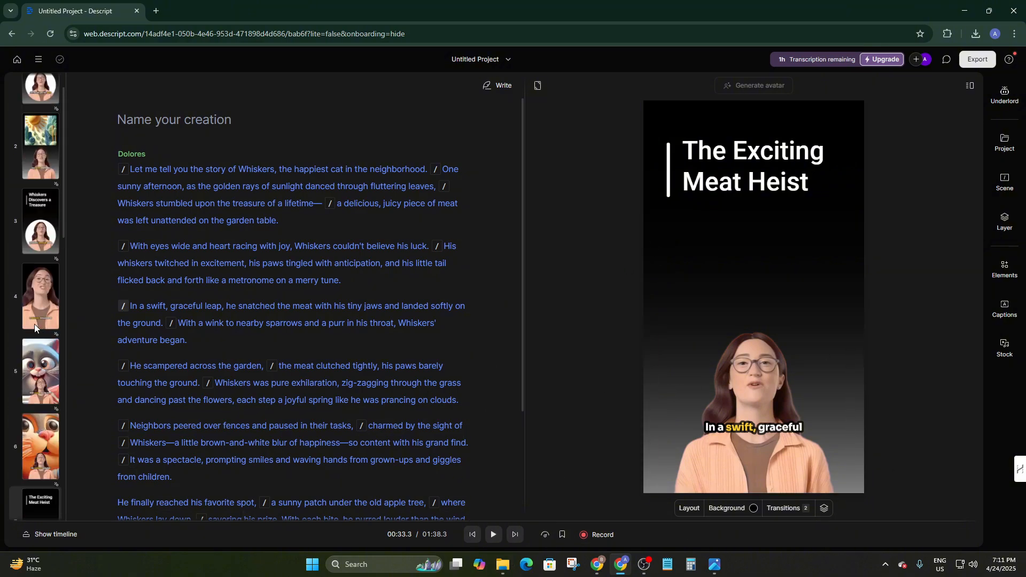
pyautogui.click(40, 115)
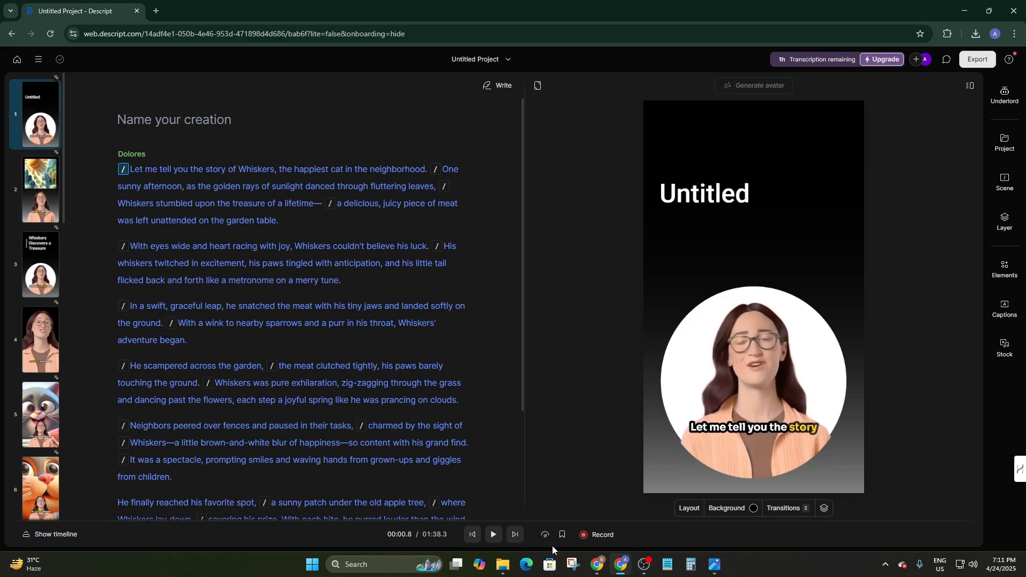
pyautogui.click(489, 537)
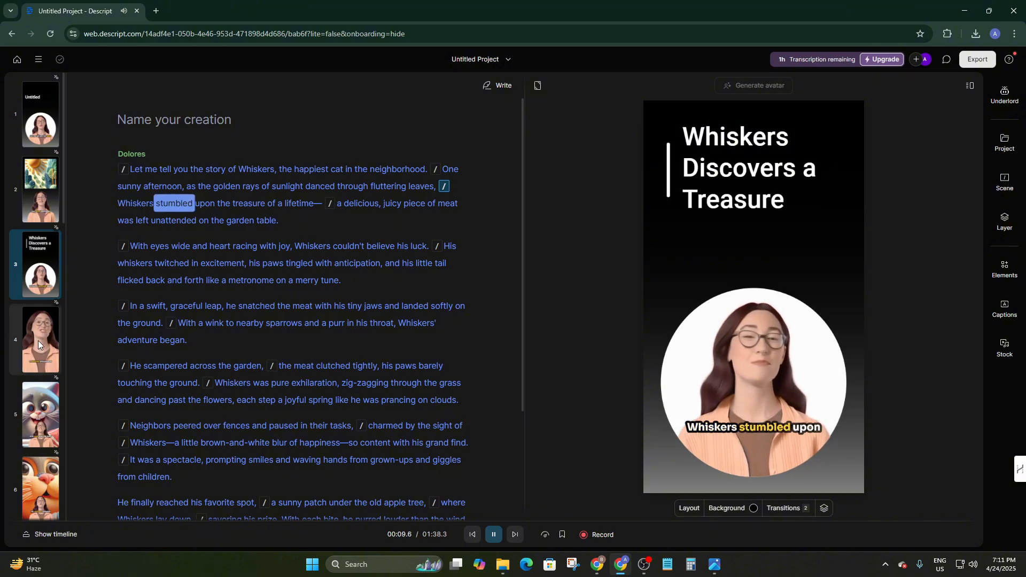
pyautogui.click(38, 412)
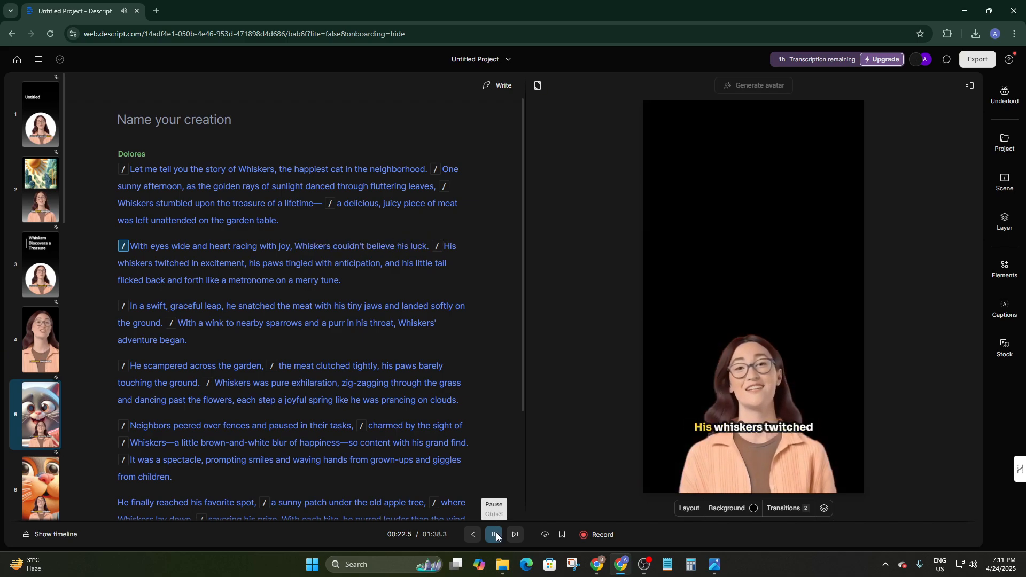
pyautogui.click(496, 533)
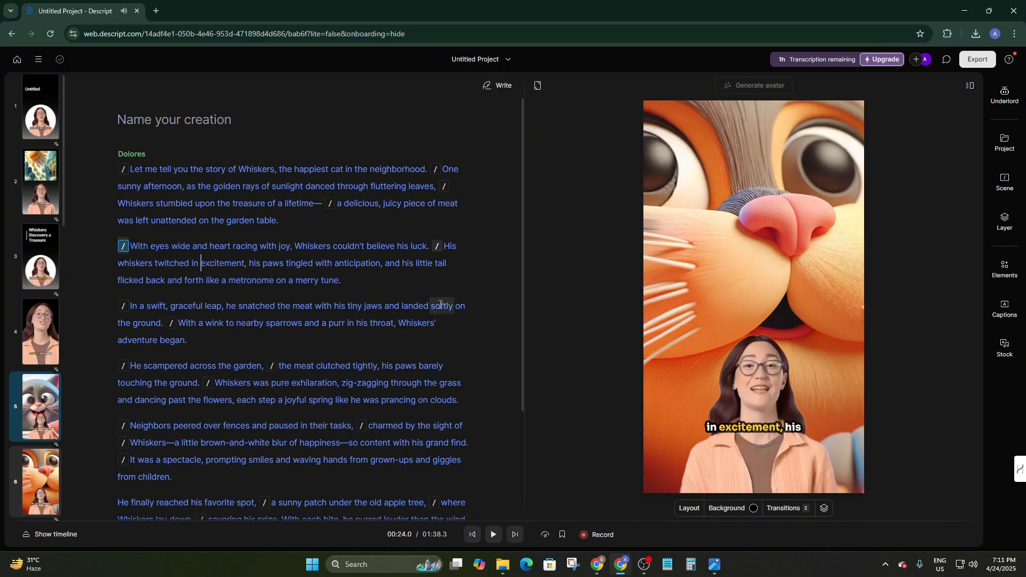
# Step: Switch the script to Write mode and read through the full Whiskers story text
pyautogui.scroll(-3, 232, 164)
pyautogui.scroll(3, 288, 167)
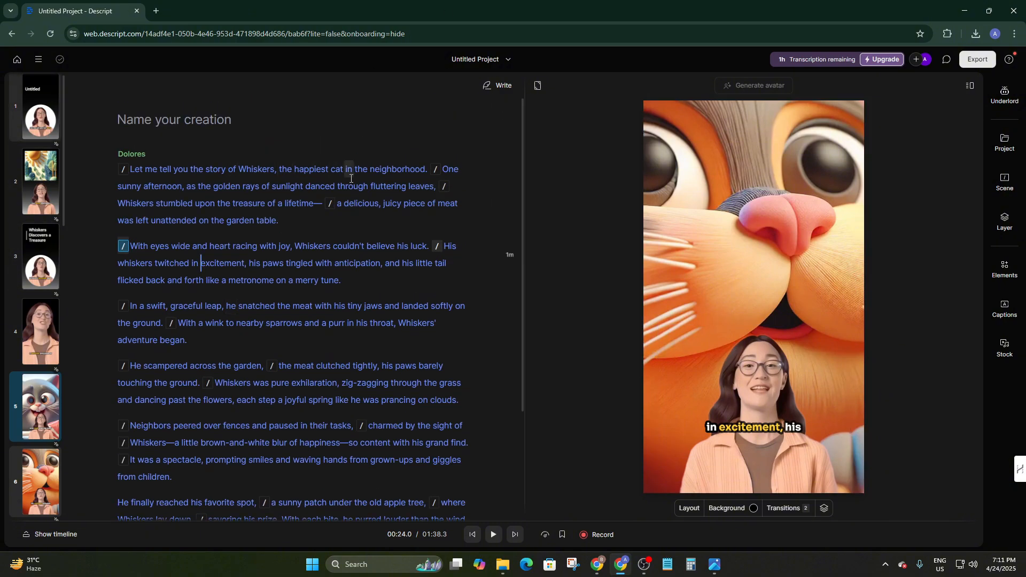
pyautogui.click(497, 83)
pyautogui.scroll(-3, 415, 184)
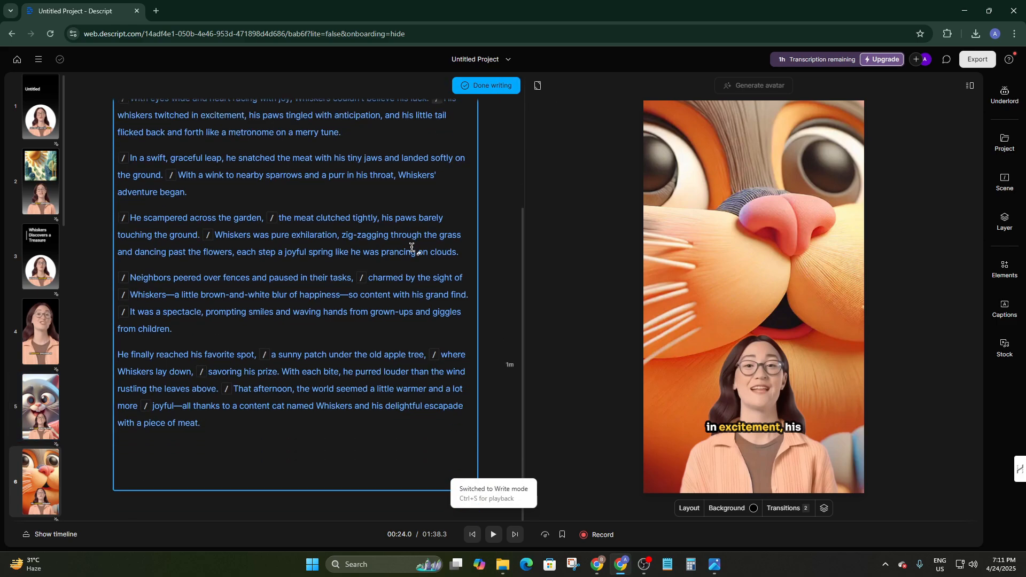
pyautogui.scroll(3, 206, 396)
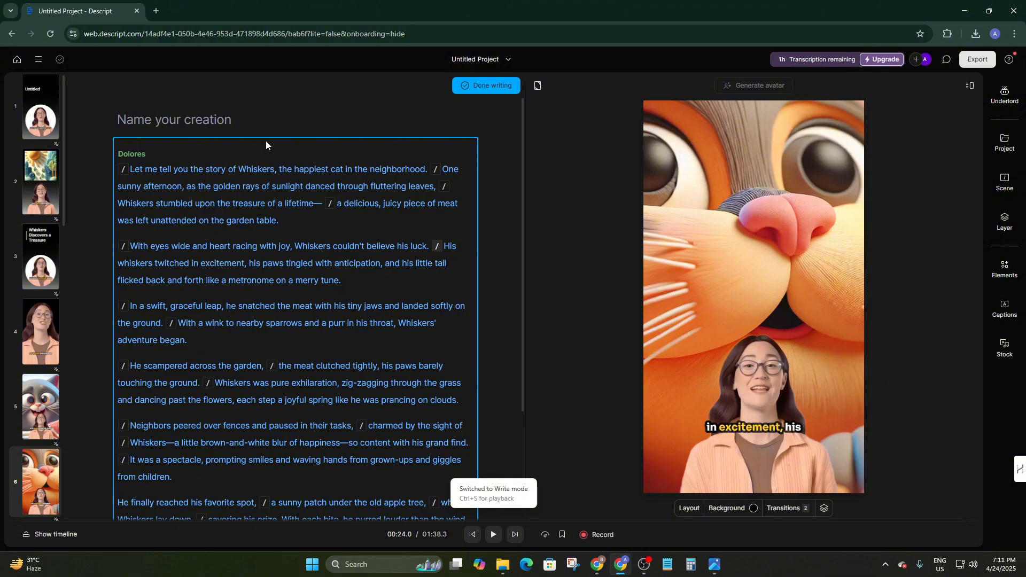
pyautogui.scroll(-3, 320, 309)
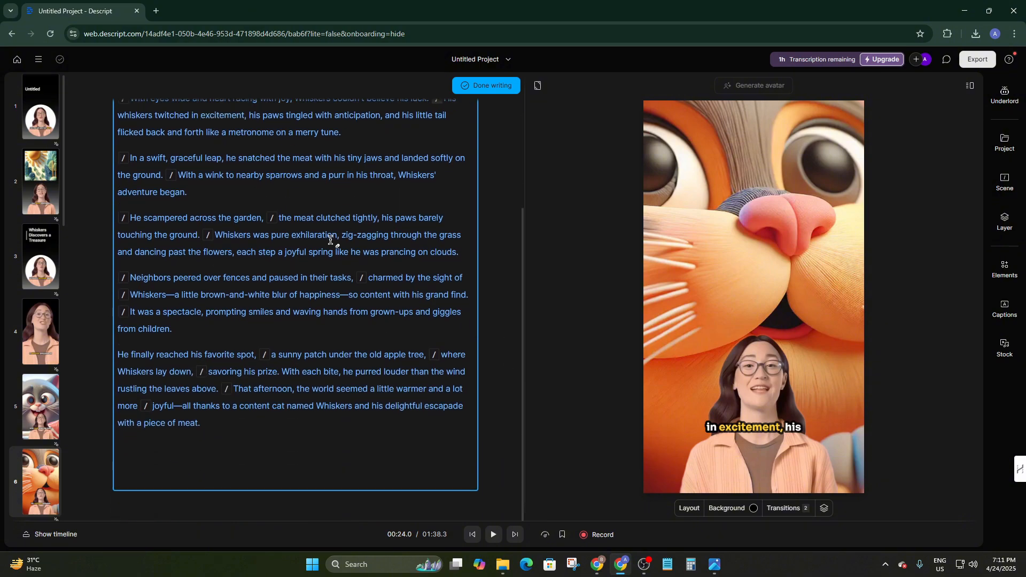
pyautogui.scroll(3, 330, 237)
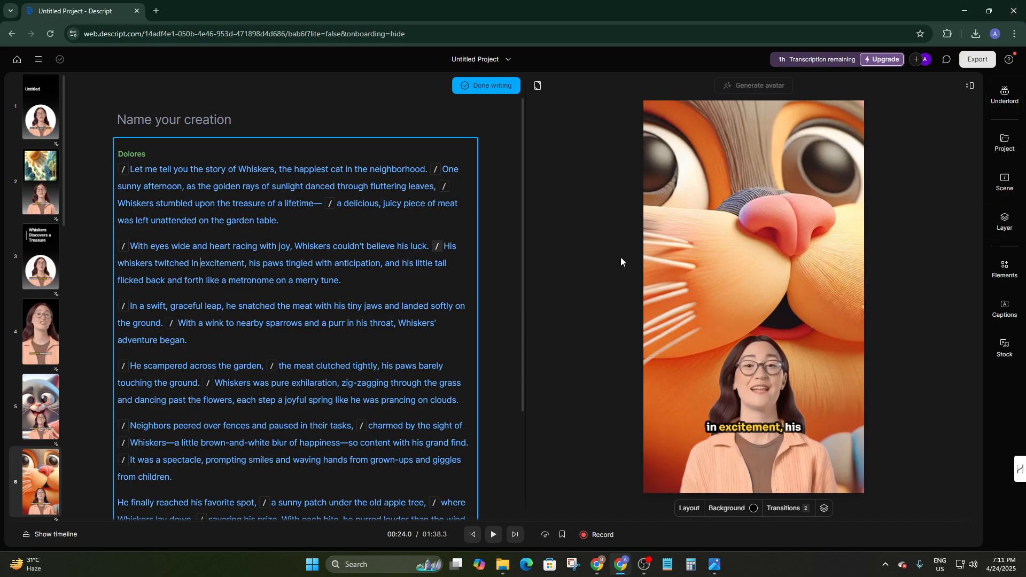
# Step: Try a Speaker dynamic text element on scene 6, look over its text properties and undo the addition
pyautogui.click(1003, 264)
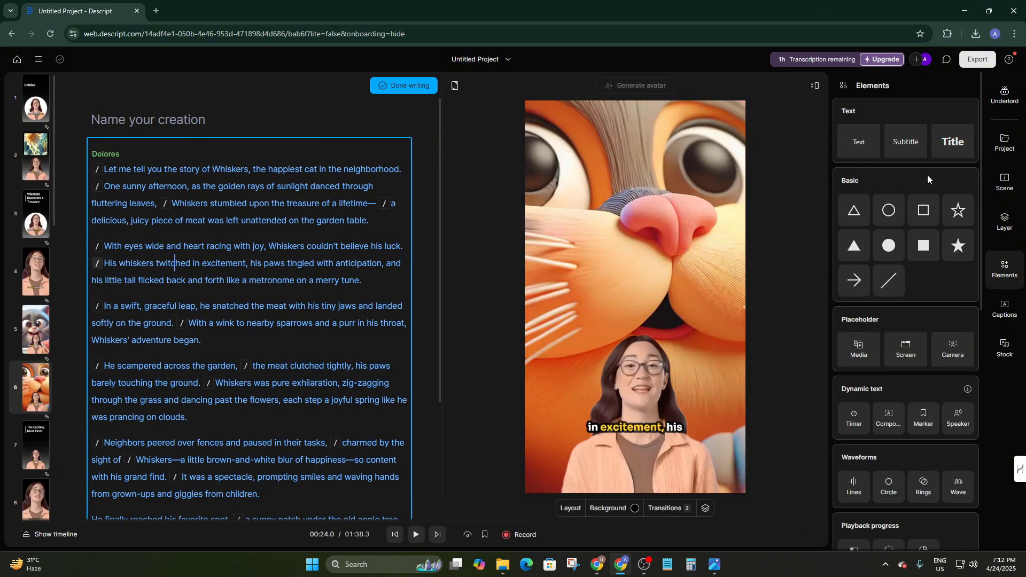
pyautogui.scroll(-3, 895, 256)
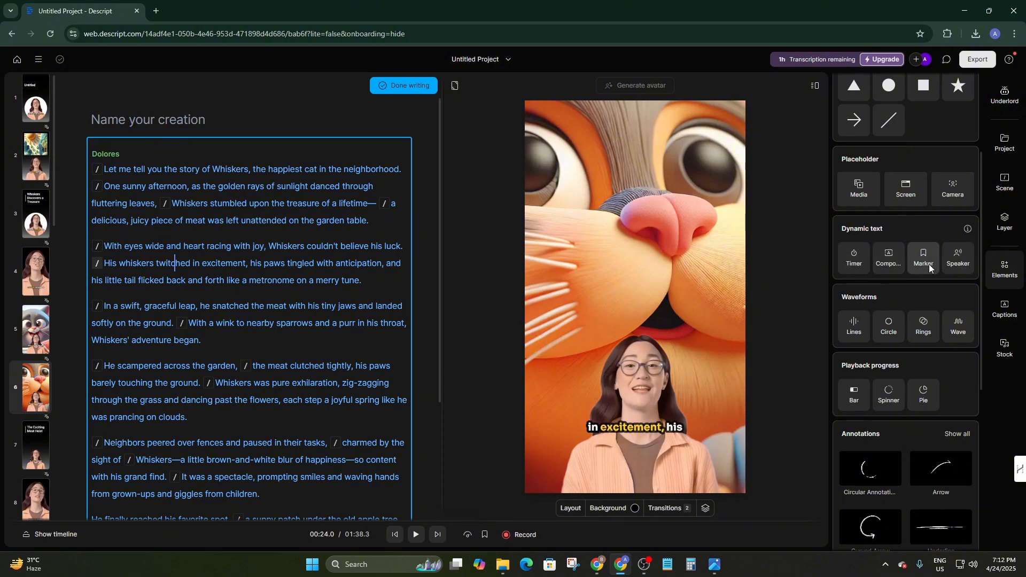
pyautogui.click(956, 255)
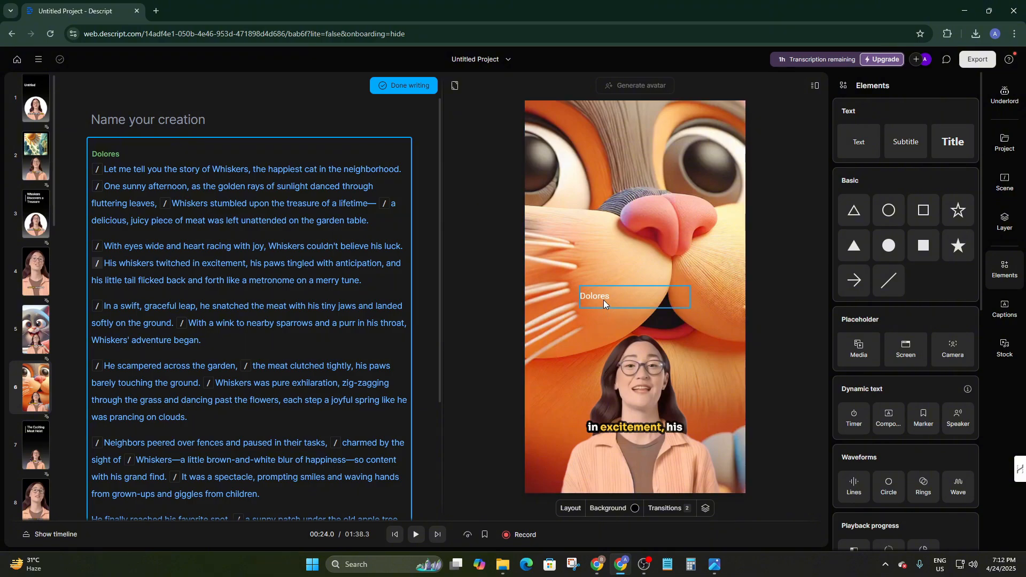
pyautogui.click(726, 273)
pyautogui.click(727, 273)
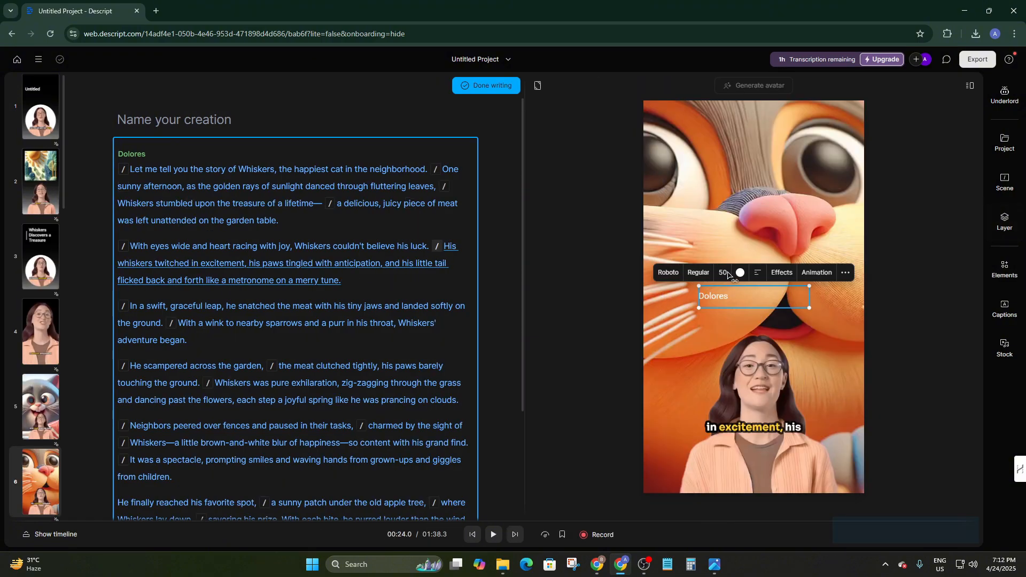
pyautogui.click(843, 273)
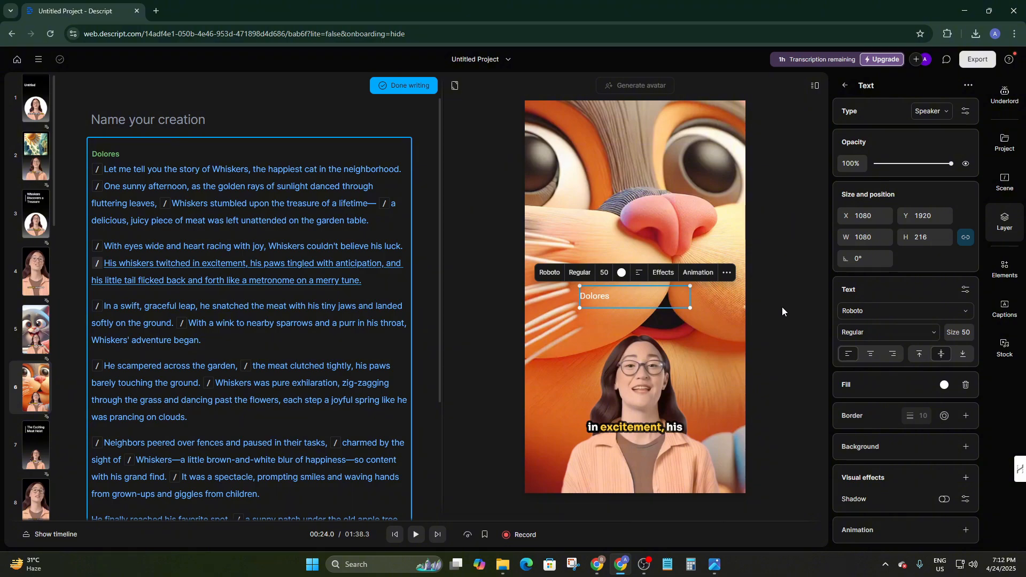
pyautogui.hotkey('ctrl', 'z')
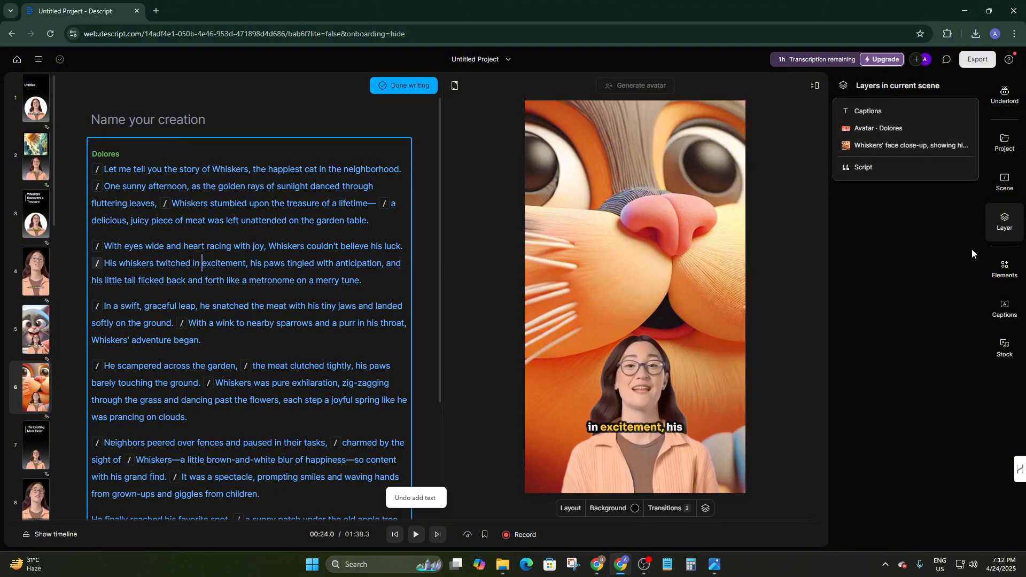
# Step: Try a Lines waveform on scene 6, move it up over the cat's muzzle and undo the addition
pyautogui.click(1005, 183)
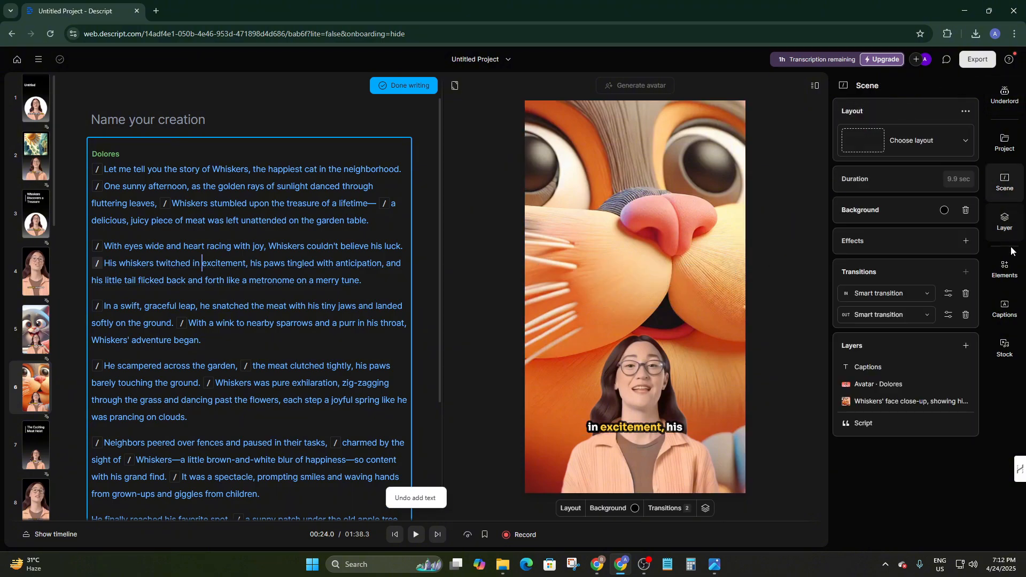
pyautogui.click(1005, 267)
pyautogui.scroll(-5, 900, 333)
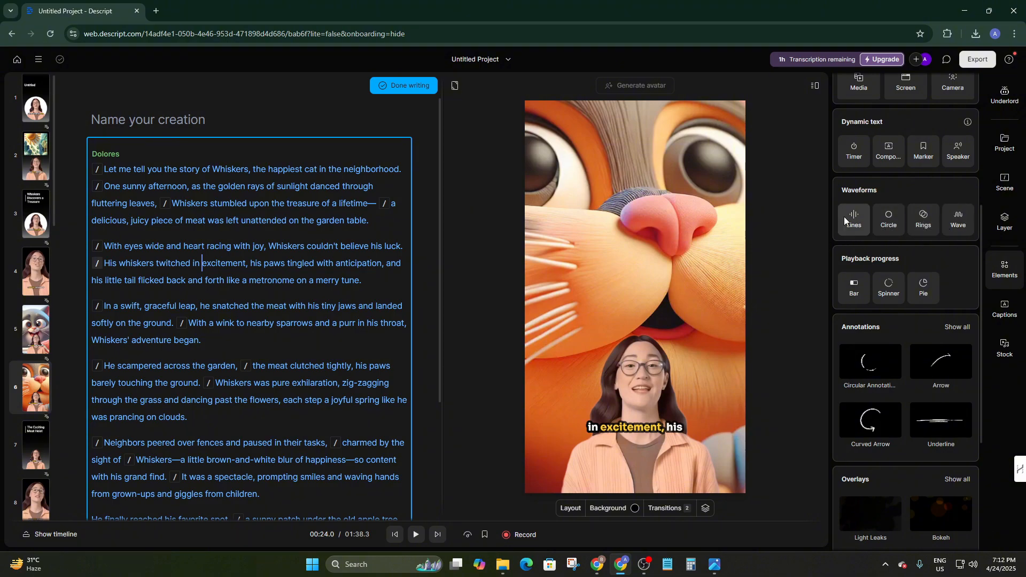
pyautogui.click(859, 229)
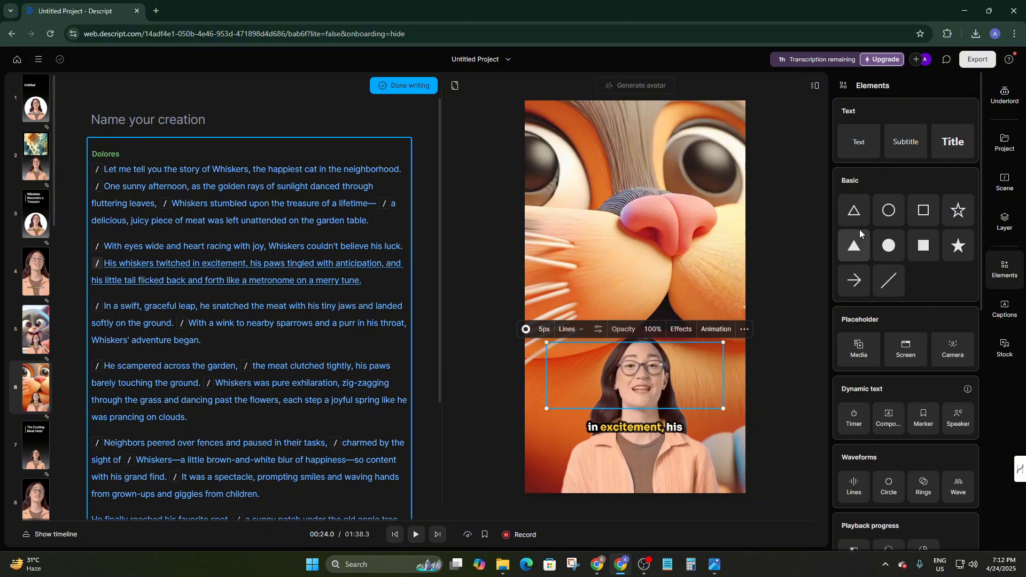
pyautogui.moveTo(640, 367); pyautogui.dragTo(640, 262)
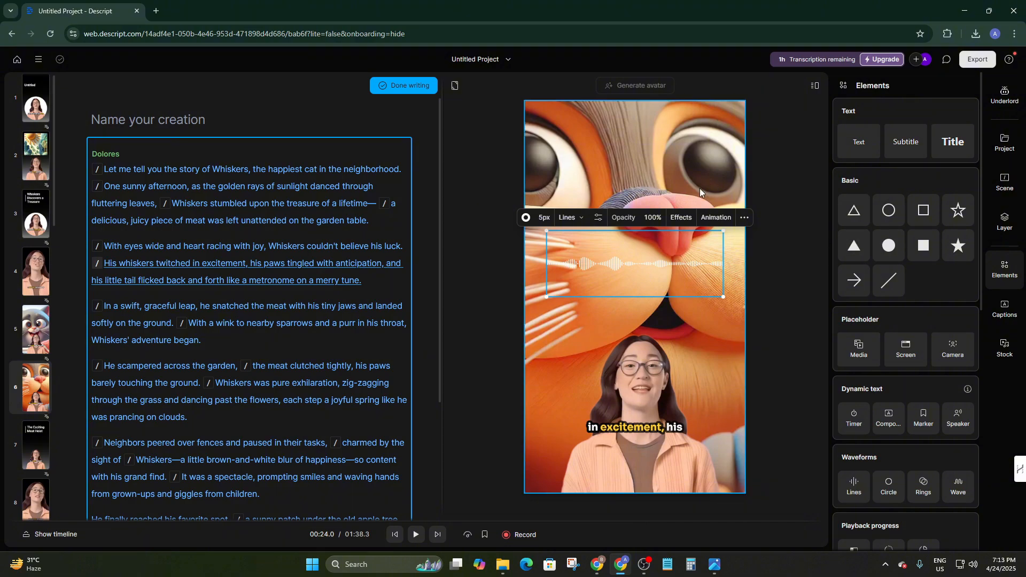
pyautogui.click(764, 246)
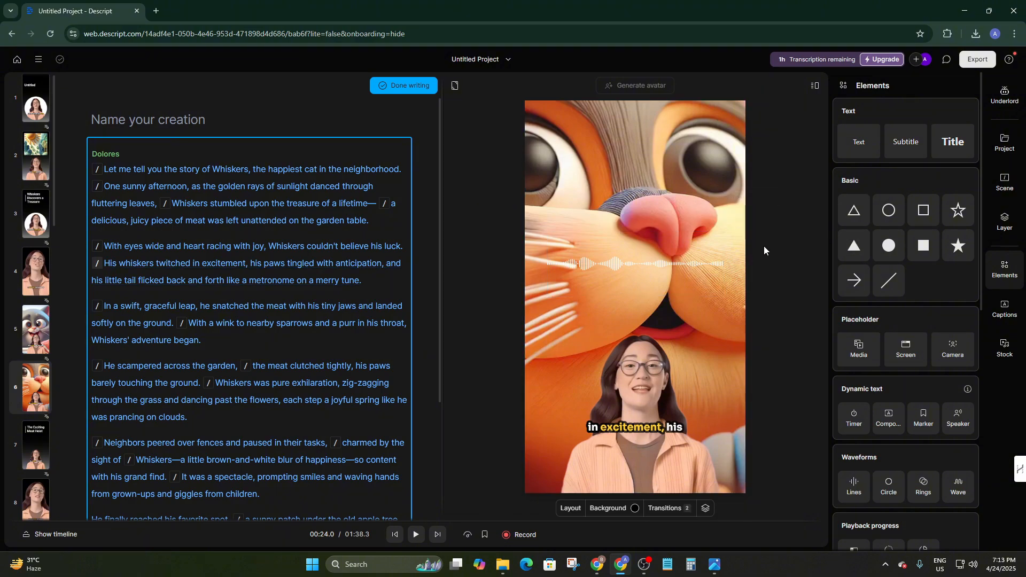
pyautogui.hotkey('ctrl', 'z')
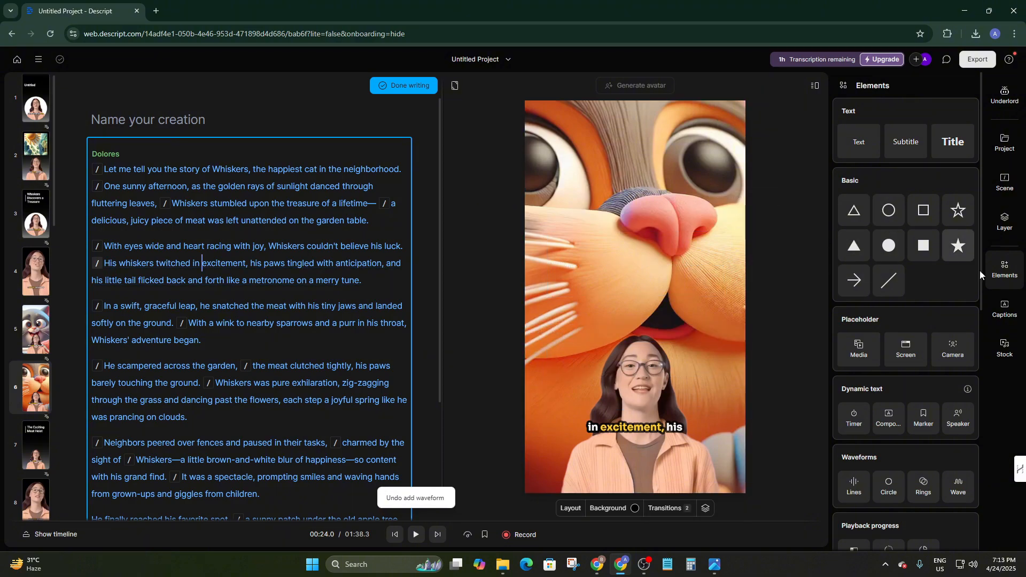
# Step: Browse the full set of overlays, try the Glitches overlay on scene 6 and undo it
pyautogui.scroll(-8, 915, 418)
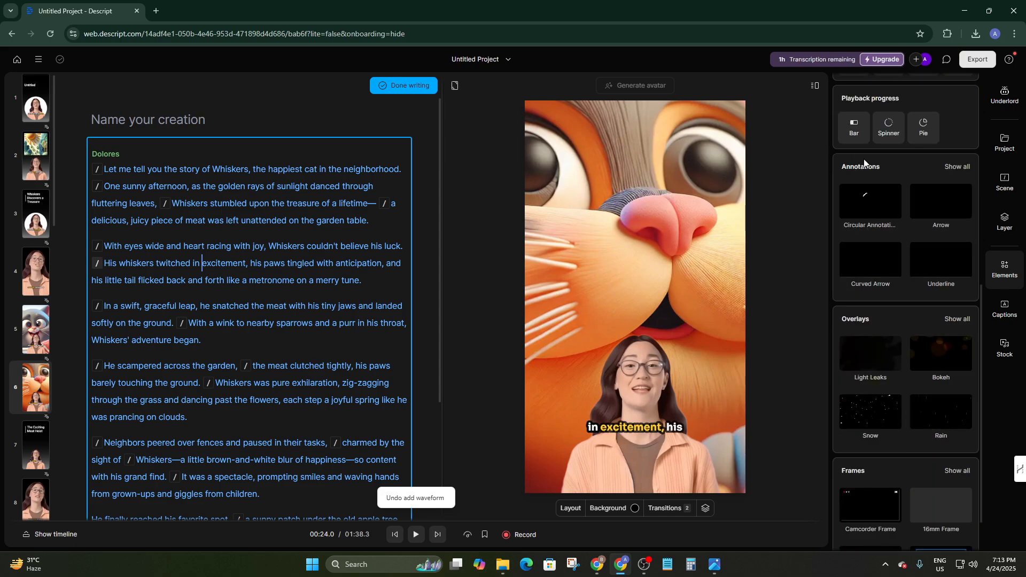
pyautogui.scroll(-1, 904, 234)
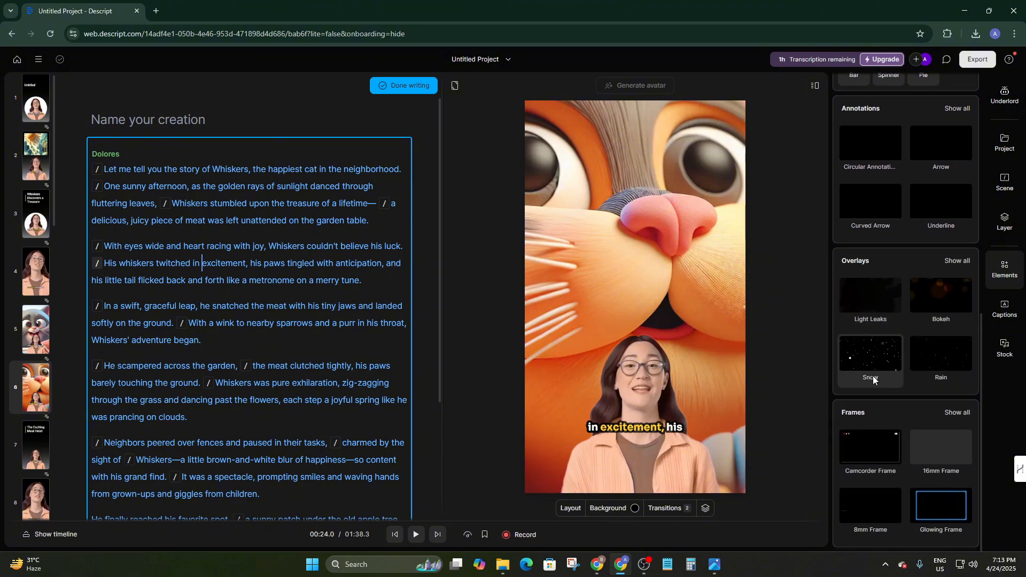
pyautogui.click(957, 261)
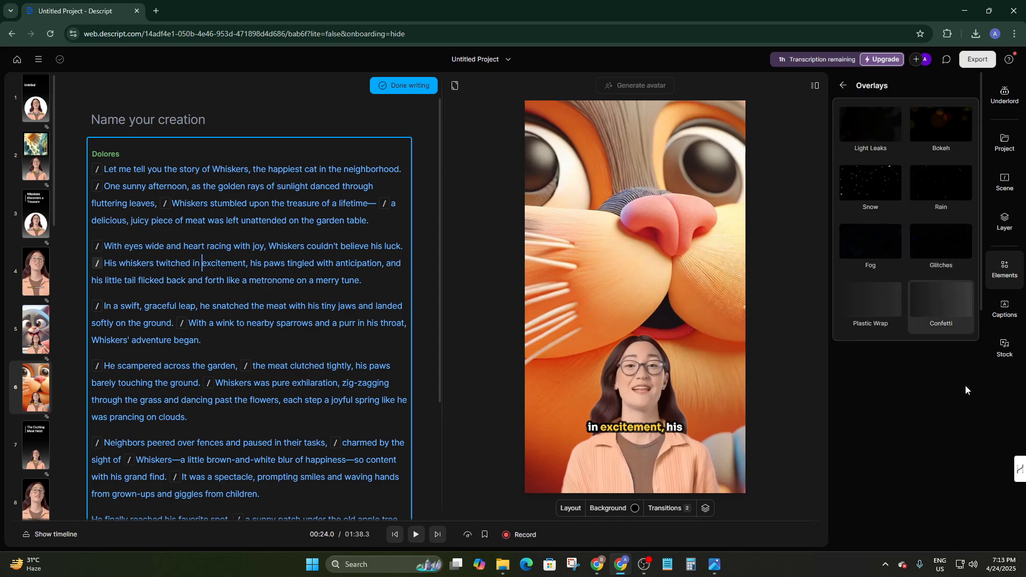
pyautogui.click(936, 247)
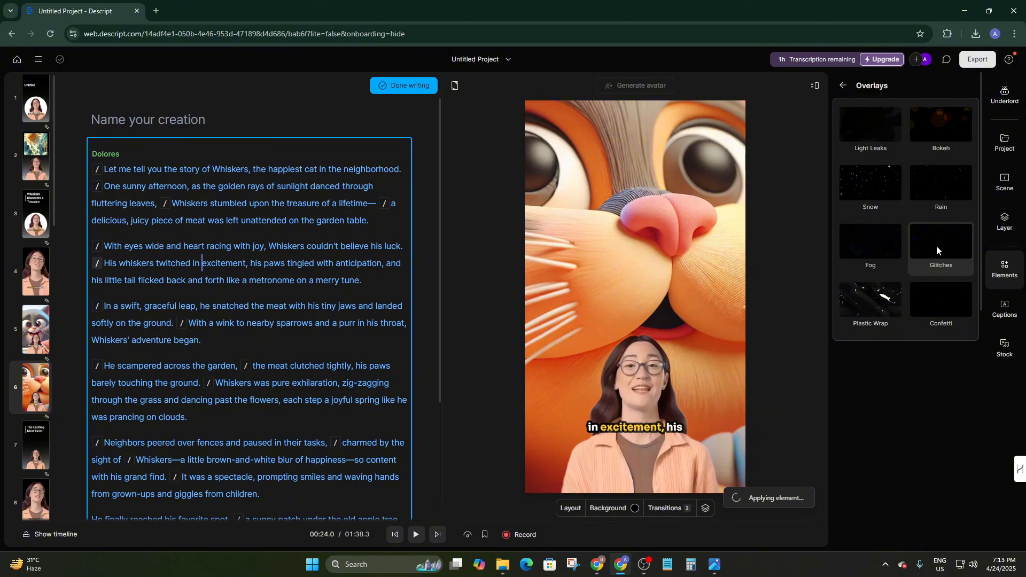
pyautogui.click(879, 395)
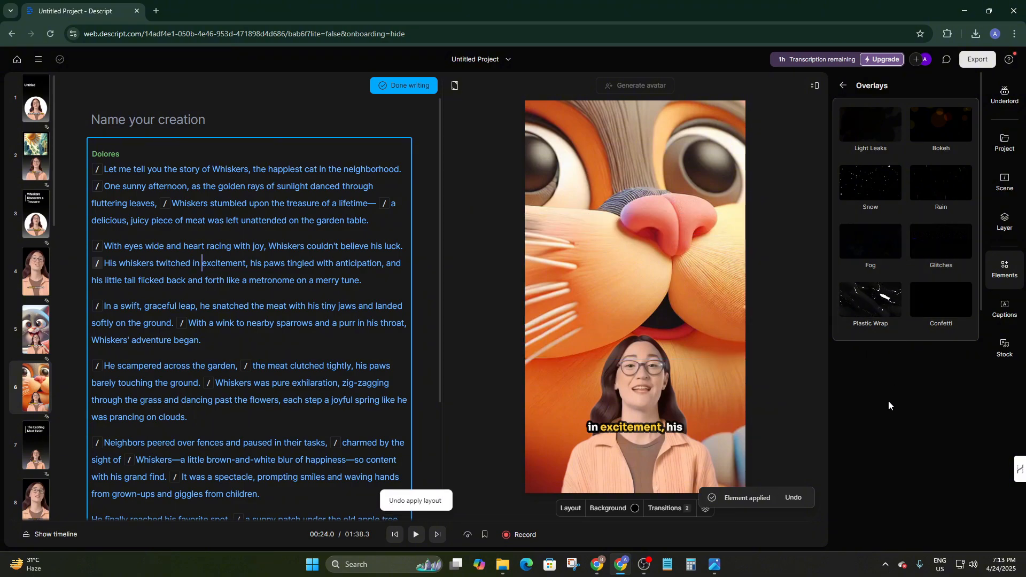
# Step: Look over the caption styles and the stock library's visuals, music and sound effects
pyautogui.click(1004, 311)
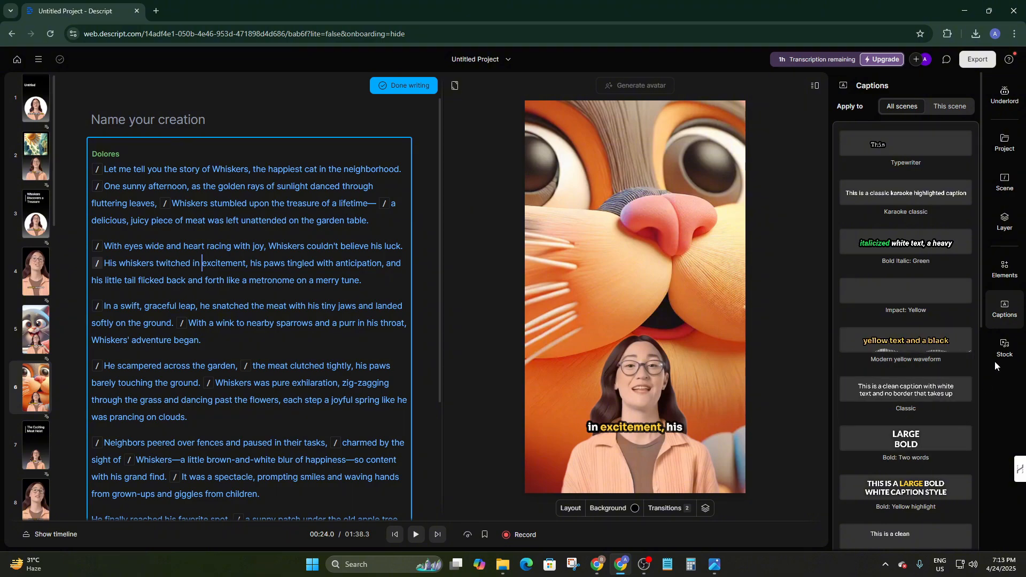
pyautogui.click(1009, 349)
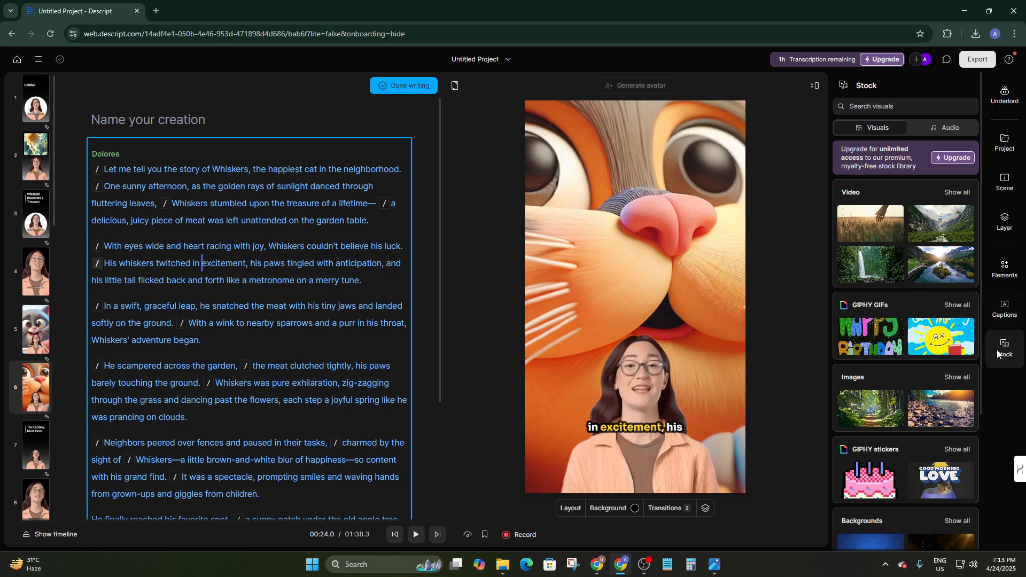
pyautogui.scroll(-1, 891, 400)
pyautogui.scroll(1, 905, 389)
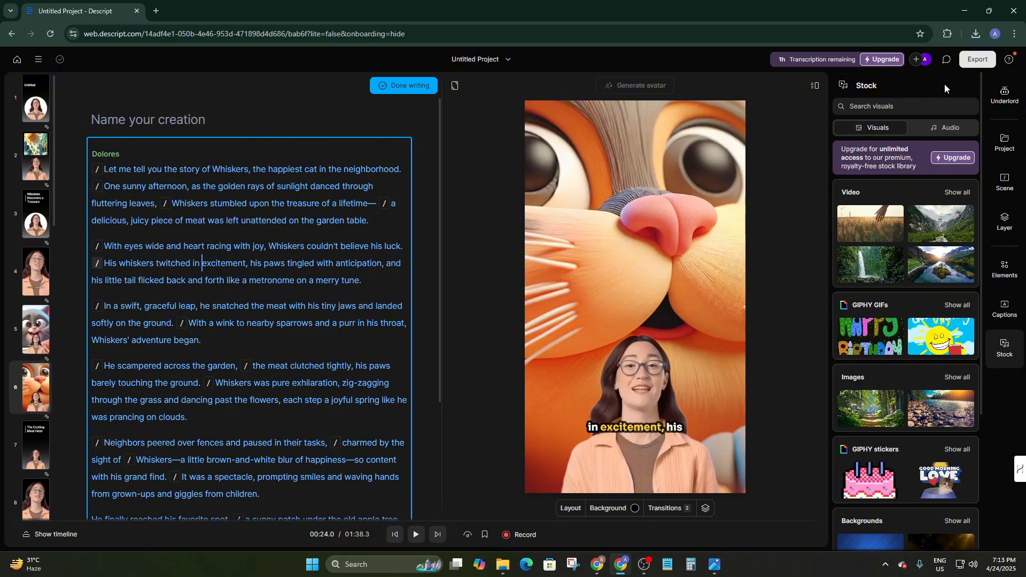
pyautogui.click(942, 124)
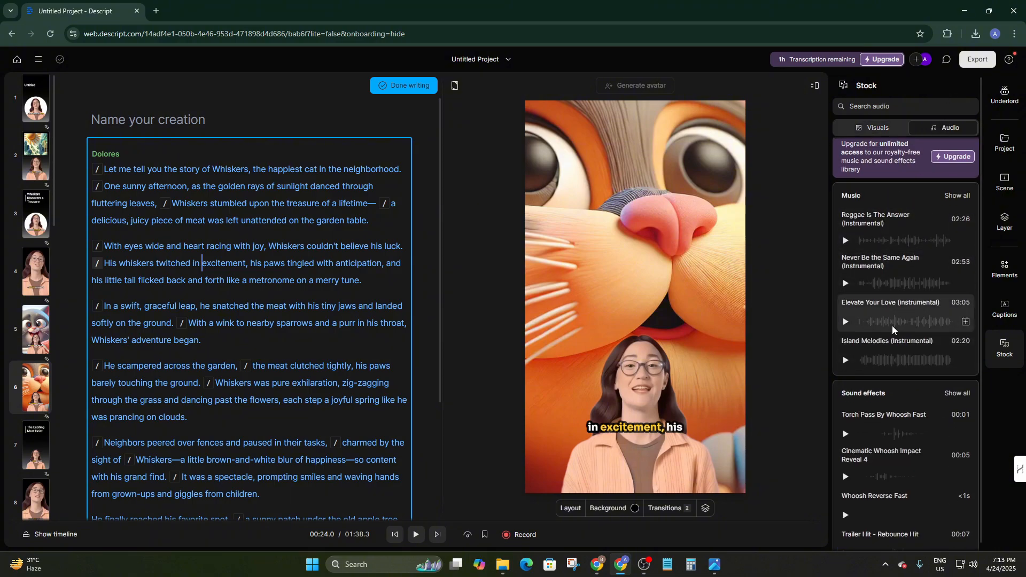
pyautogui.scroll(-1, 892, 385)
pyautogui.scroll(1, 894, 392)
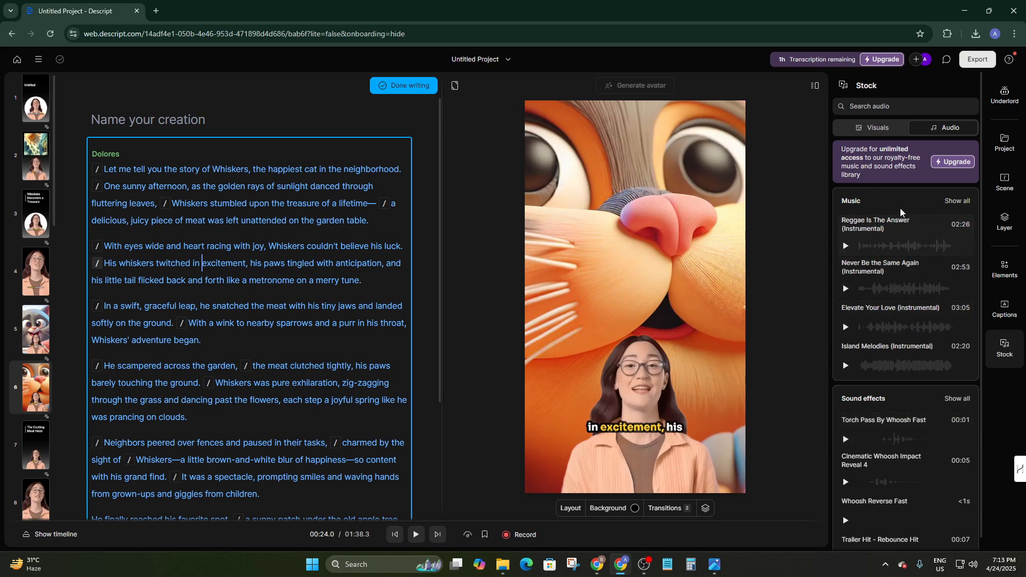
# Step: Review the video export settings and the available resolution choices
pyautogui.click(985, 62)
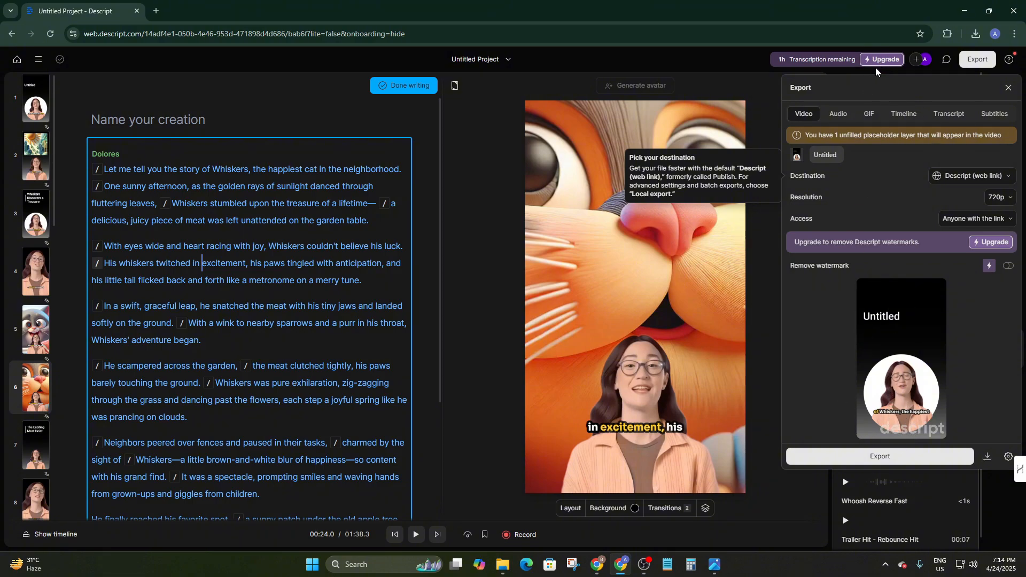
pyautogui.click(868, 198)
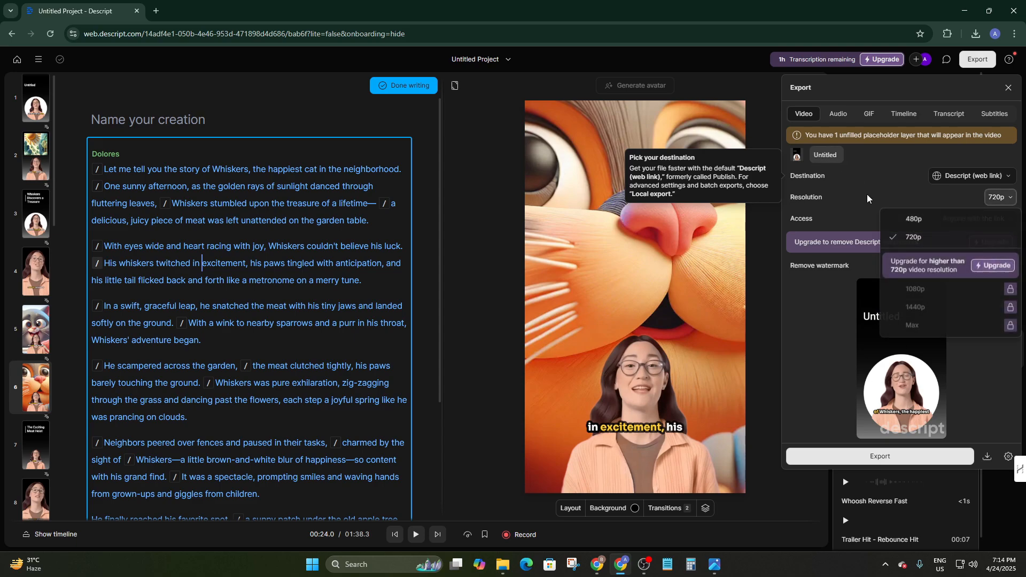
pyautogui.click(865, 198)
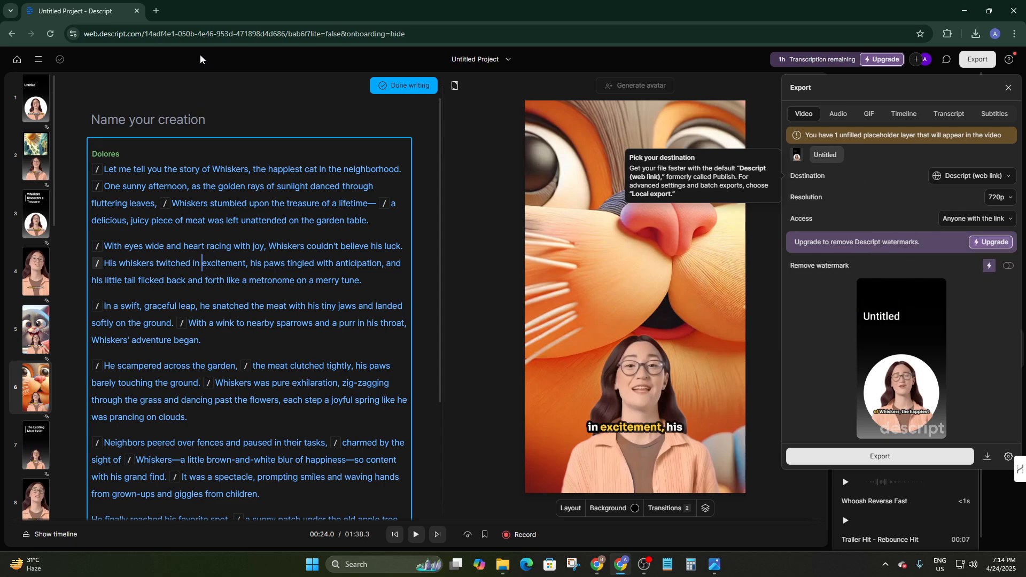
# Step: Return to the home page and start a new project with the Create with AI speaker feature
pyautogui.click(15, 60)
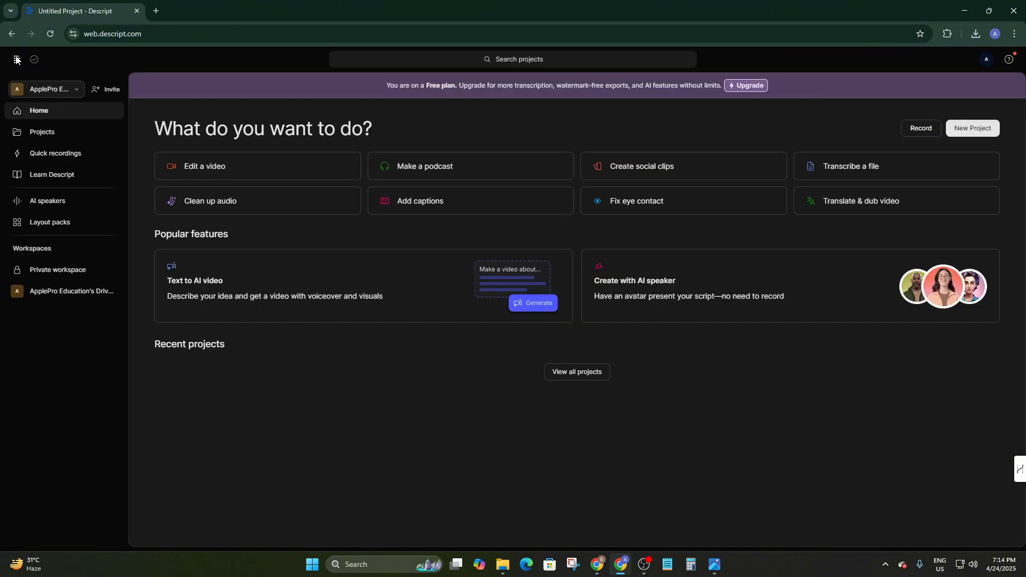
pyautogui.click(653, 299)
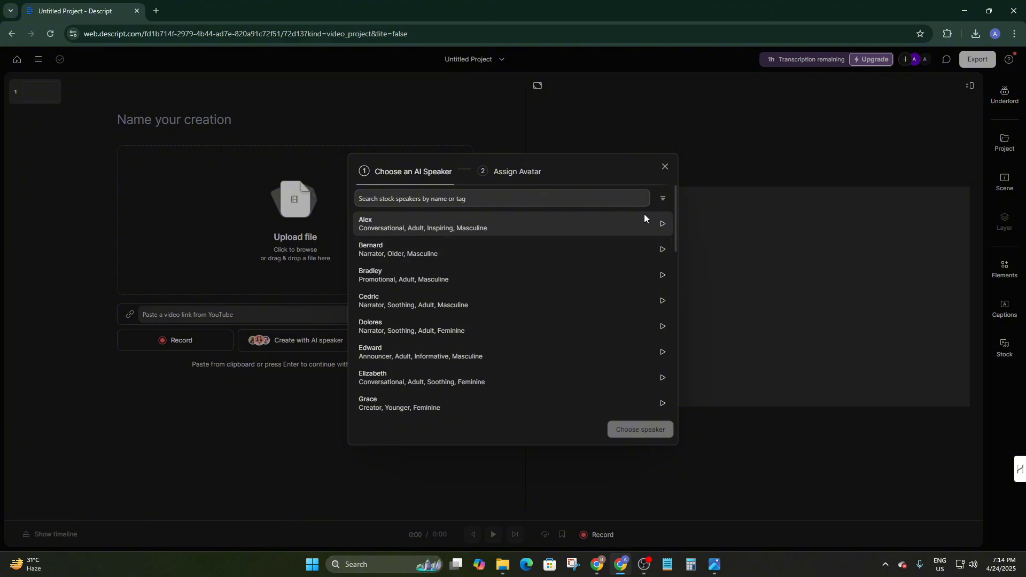
# Step: Listen to the Alex, Bernard and Bradley voice samples and choose Bernard as the AI speaker
pyautogui.click(617, 278)
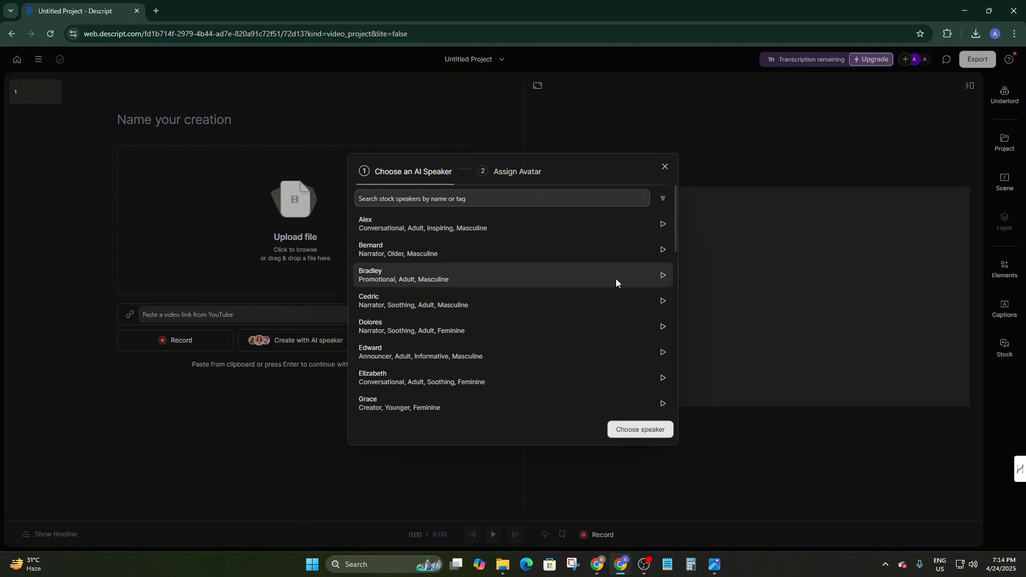
pyautogui.click(606, 302)
pyautogui.click(573, 400)
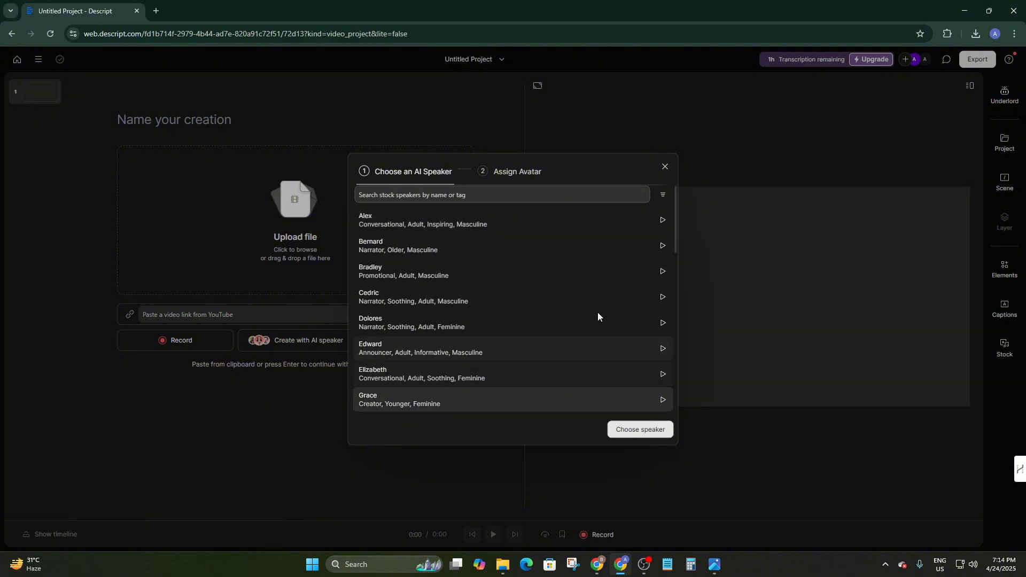
pyautogui.click(663, 220)
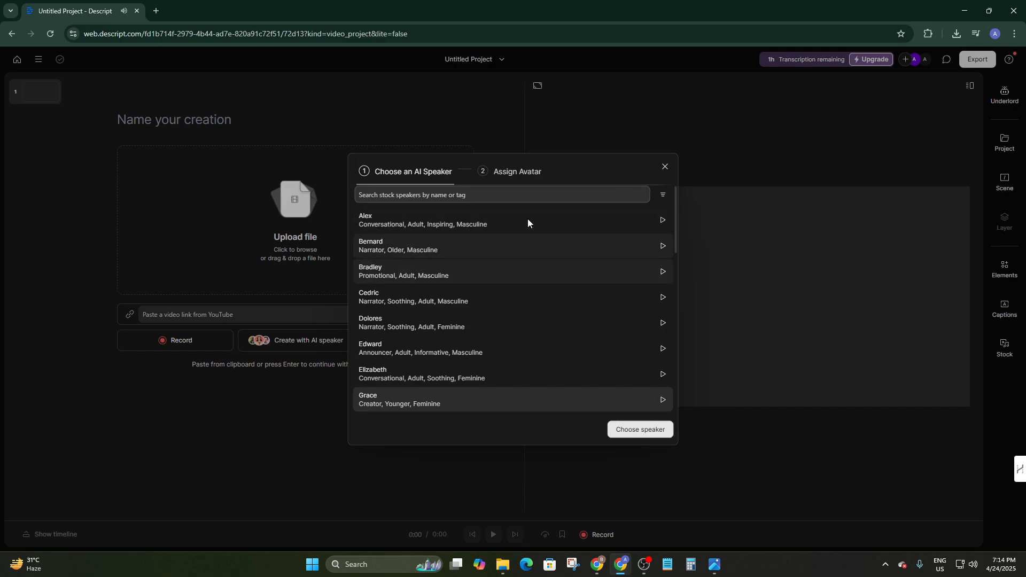
pyautogui.click(613, 245)
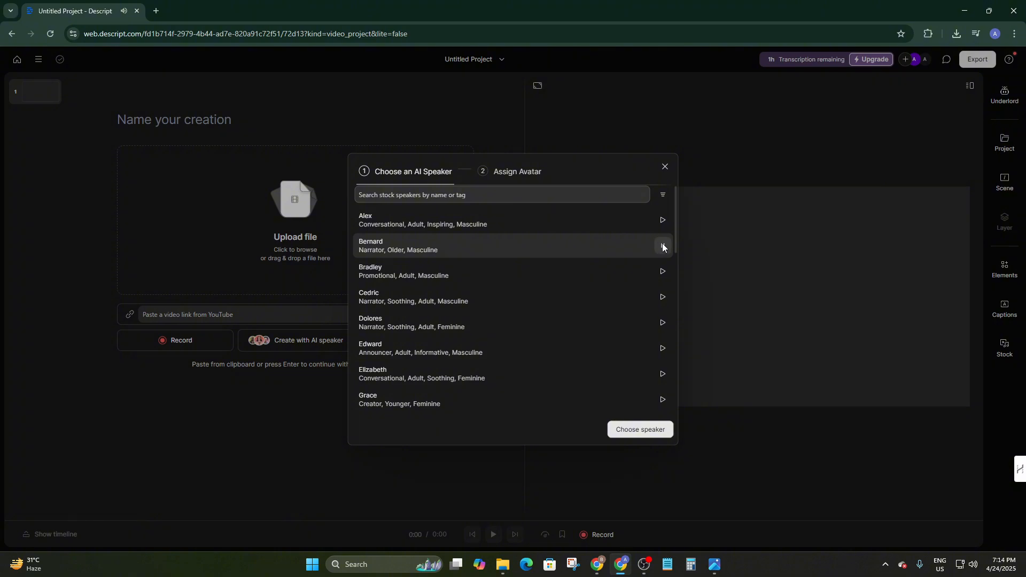
pyautogui.click(663, 246)
pyautogui.click(663, 273)
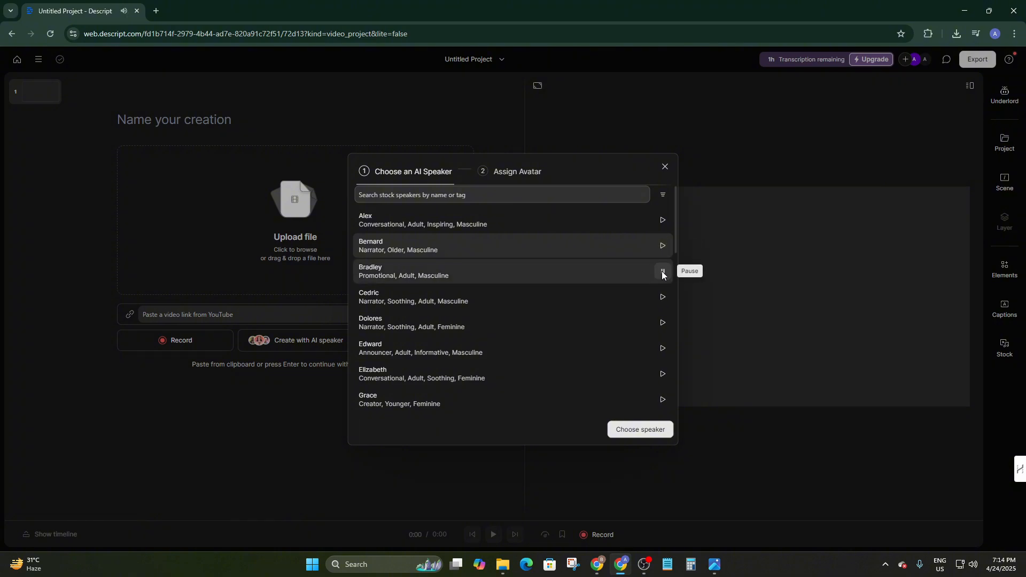
pyautogui.click(657, 222)
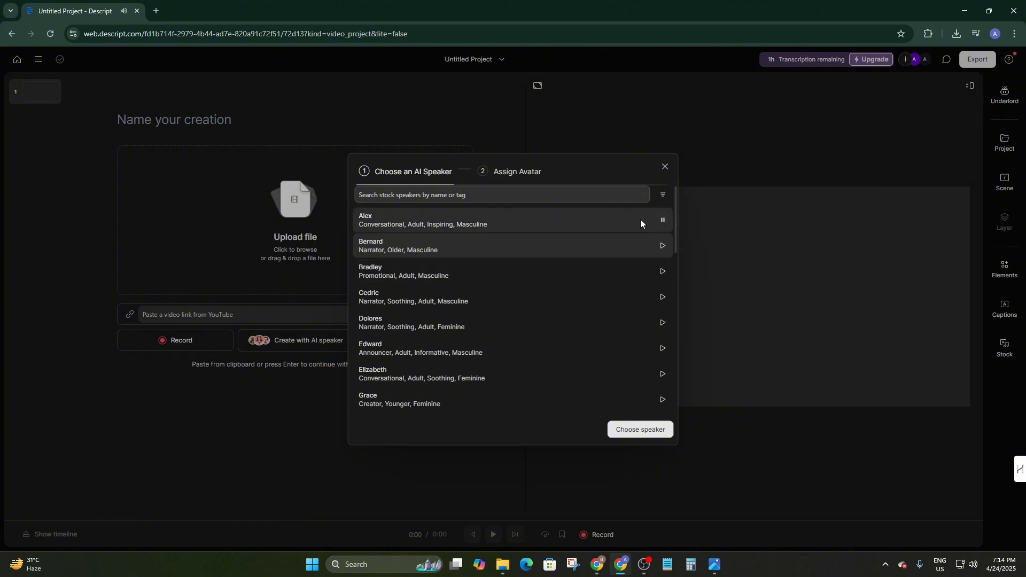
pyautogui.click(640, 430)
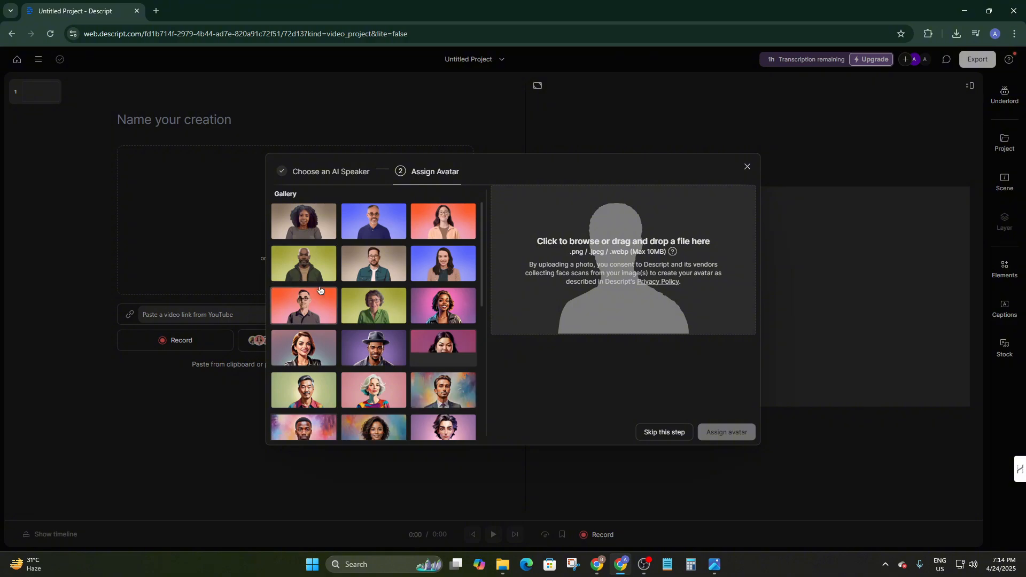
# Step: Browse the avatar gallery, upload the JPG file il_794xN.5036441504_5jwd from Downloads, and assign it as the speaker's avatar
pyautogui.scroll(-1, 374, 342)
pyautogui.scroll(-3, 405, 405)
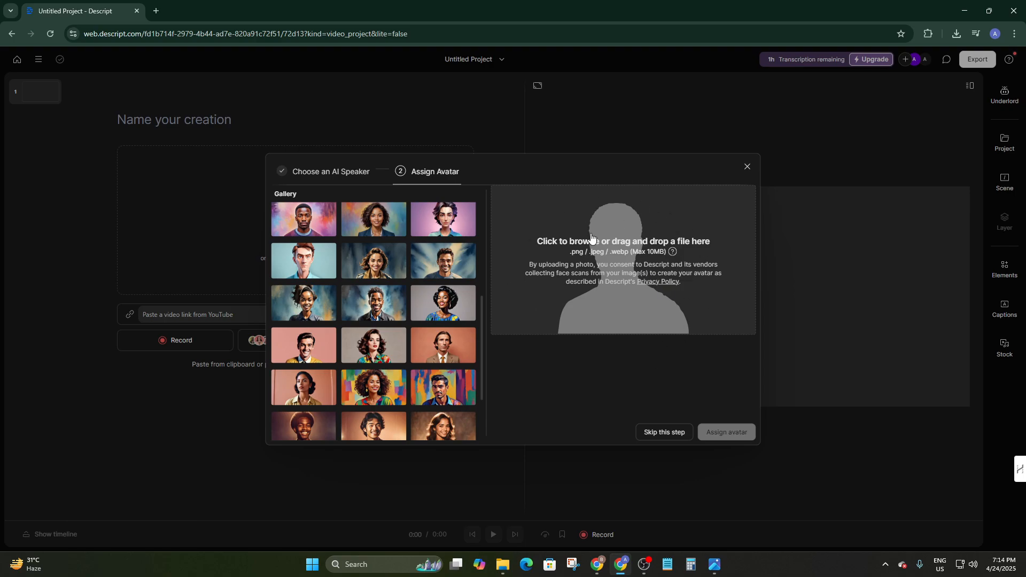
pyautogui.click(657, 227)
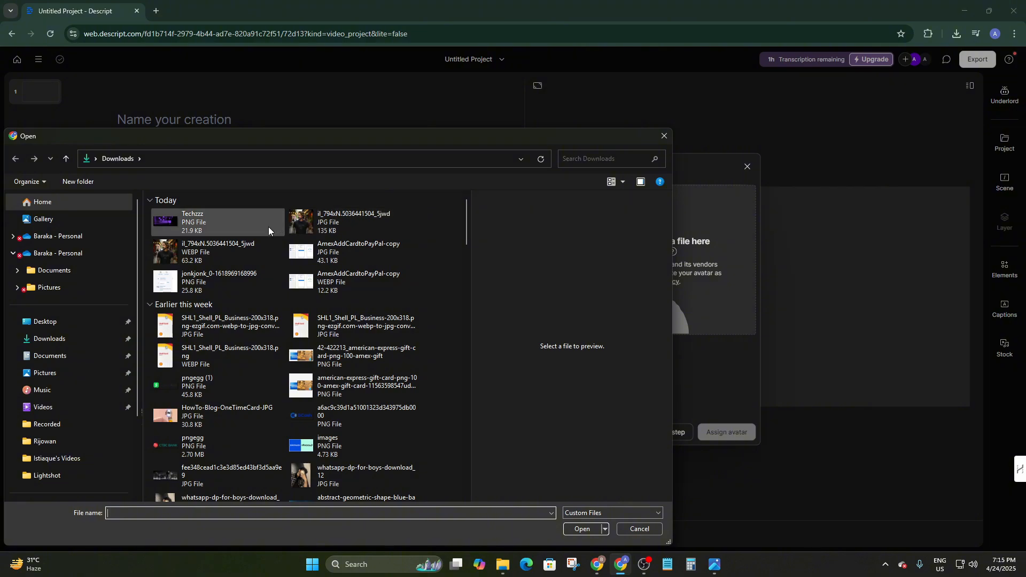
pyautogui.click(321, 227)
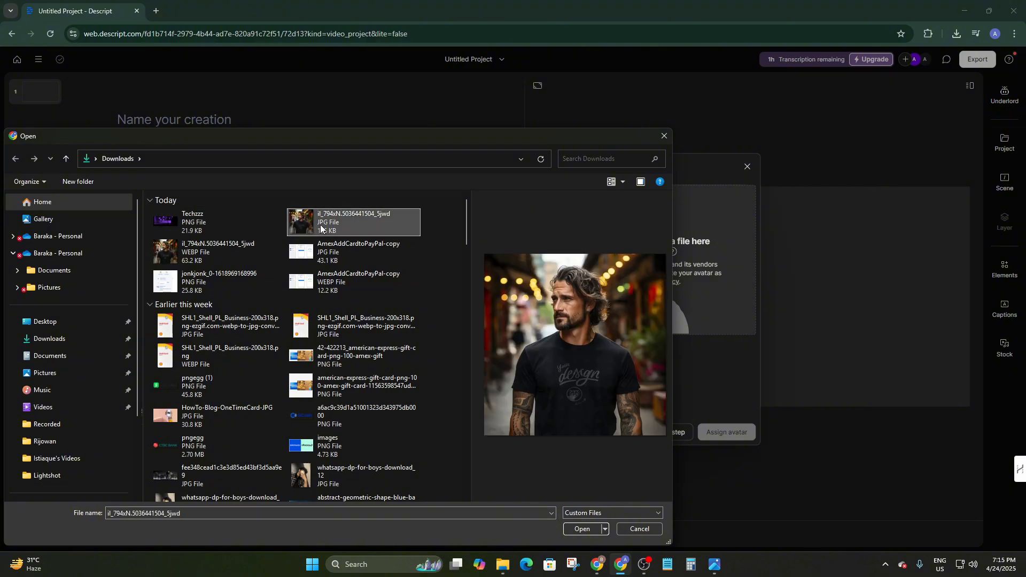
pyautogui.doubleClick(323, 225)
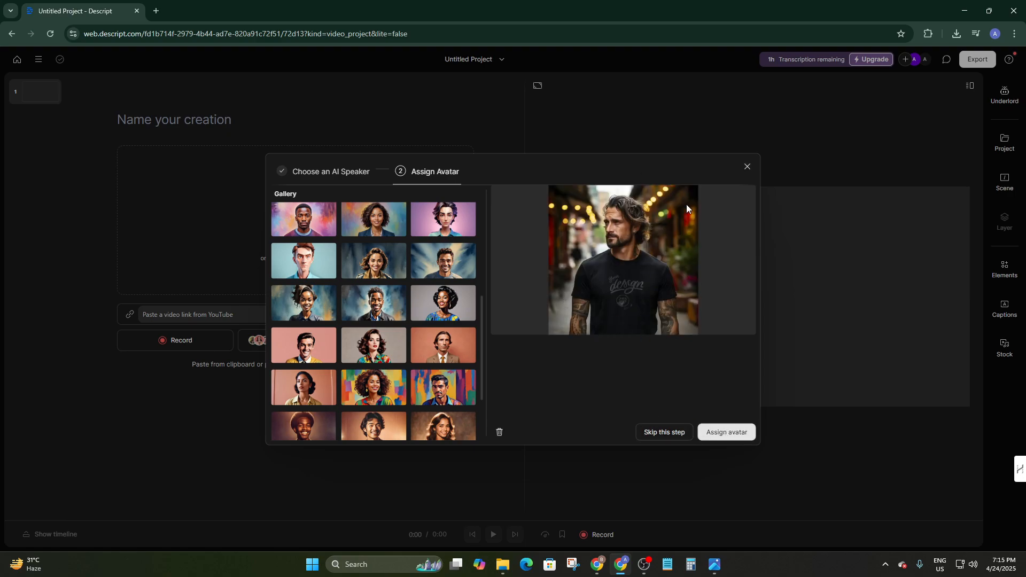
pyautogui.click(728, 431)
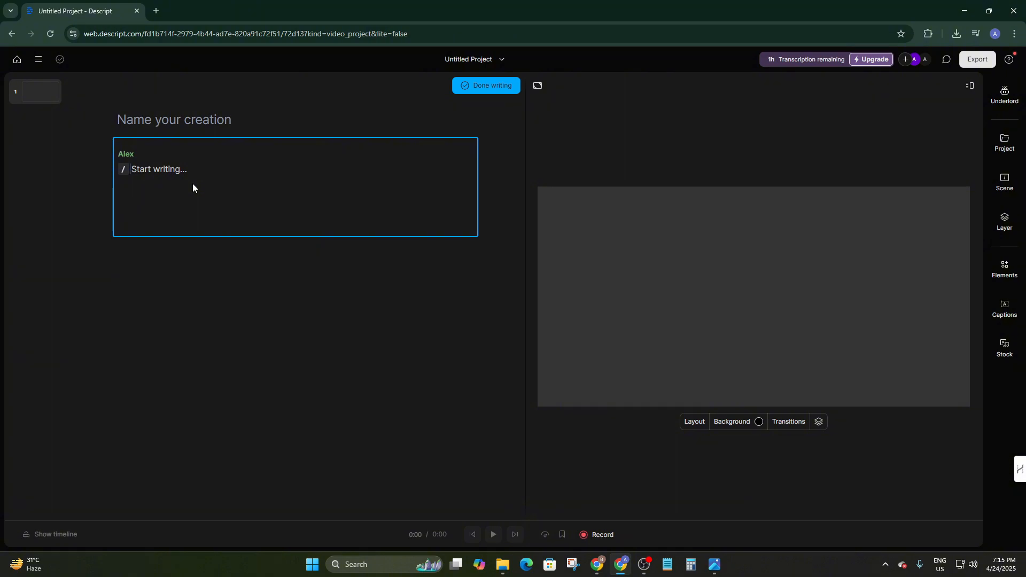
# Step: Enter the script about Steam Wallet funds not being transferable to a Paysafecard, finish writing, play the narration and dismiss the avatar generation tip
pyautogui.write("Unfortunately, you cannot transfer funds from your Steam Wallet back to a Paysafecard. Steam's refund policy stipulates that refunds are typically processed back to the original payment method. However, since Paysafecard is a prepaid voucher and not linked to a bank account, refunds for purchases made with Paysafecard are credited to your Steam Wallet instead.")
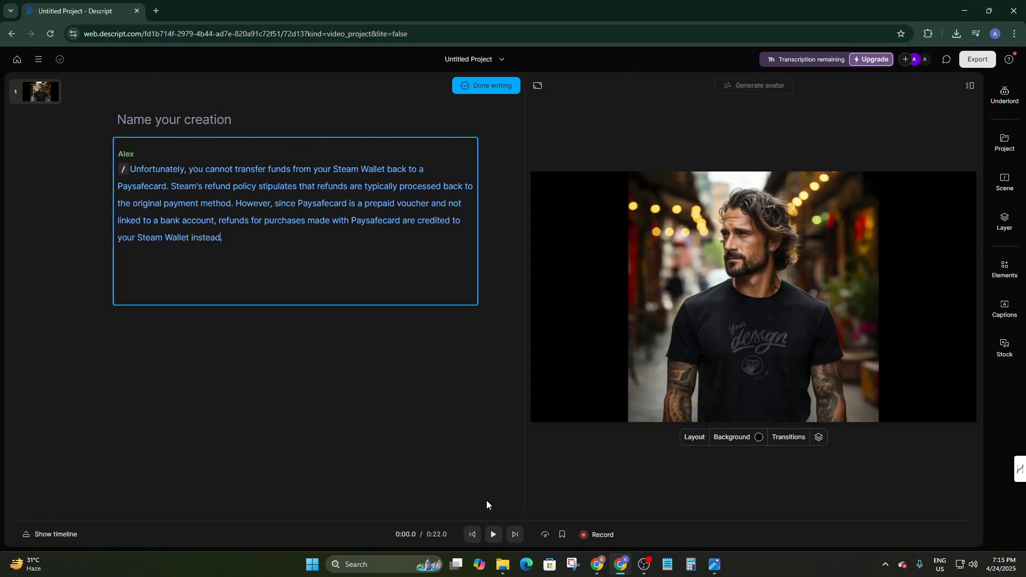
pyautogui.click(495, 535)
pyautogui.click(490, 86)
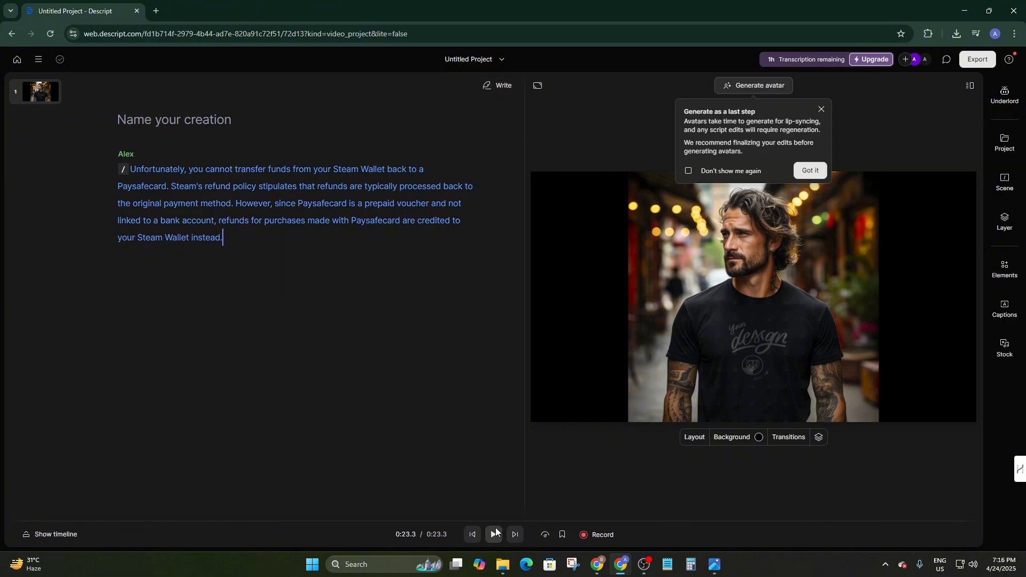
pyautogui.click(814, 172)
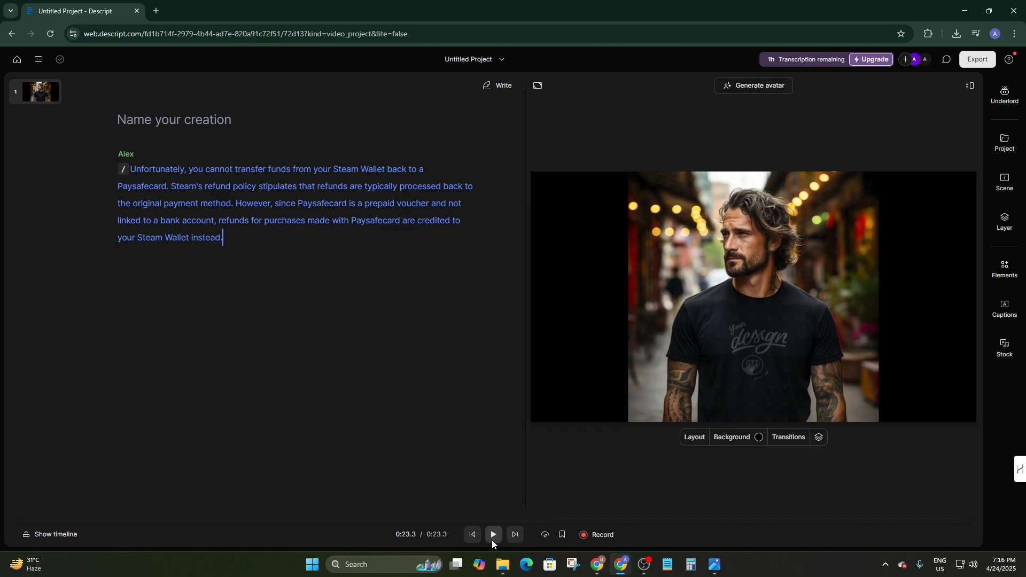
# Step: Try generating the avatar for the script, reopen the project from the home page to check progress, and cancel the generation
pyautogui.click(761, 89)
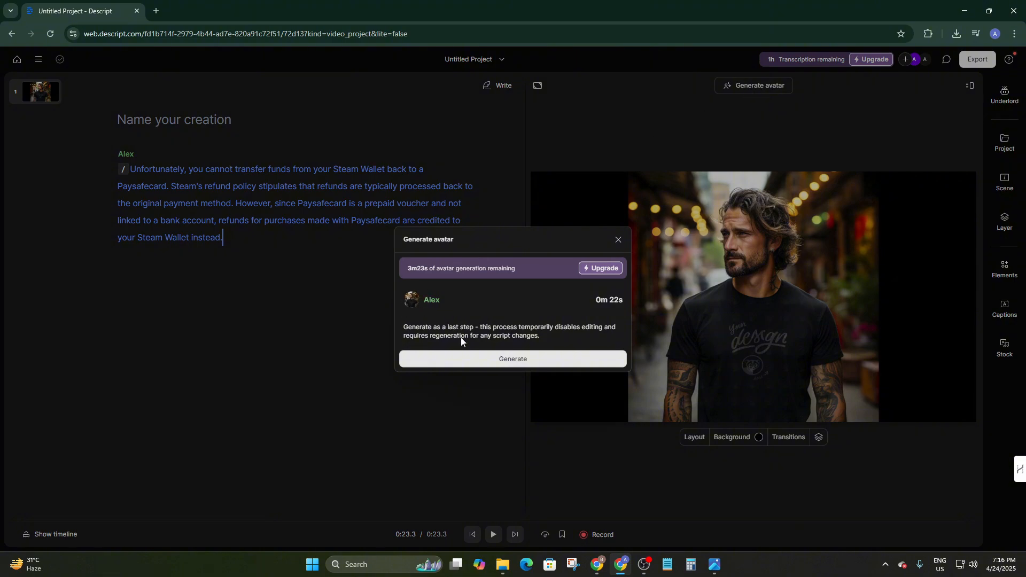
pyautogui.click(504, 360)
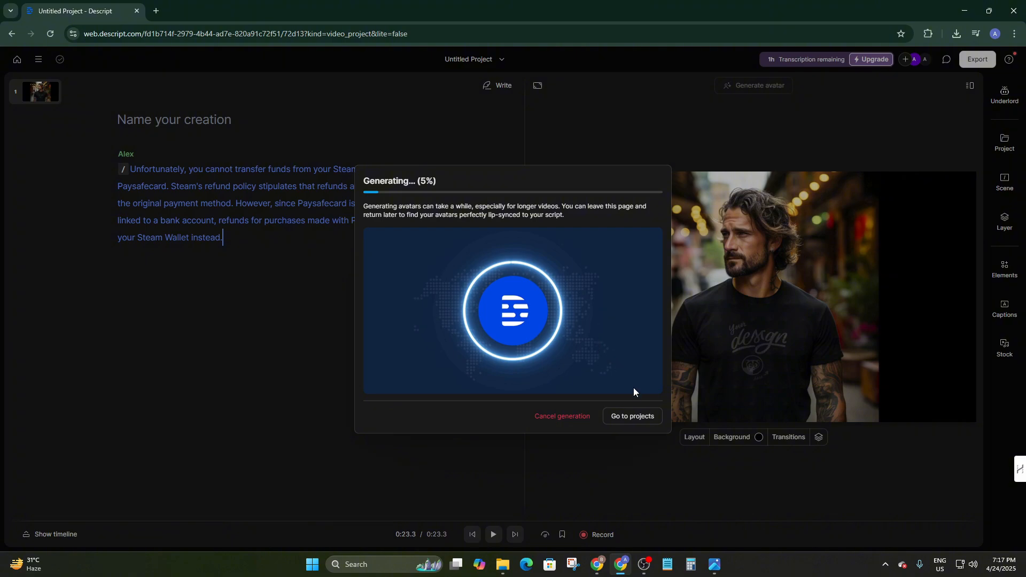
pyautogui.click(633, 416)
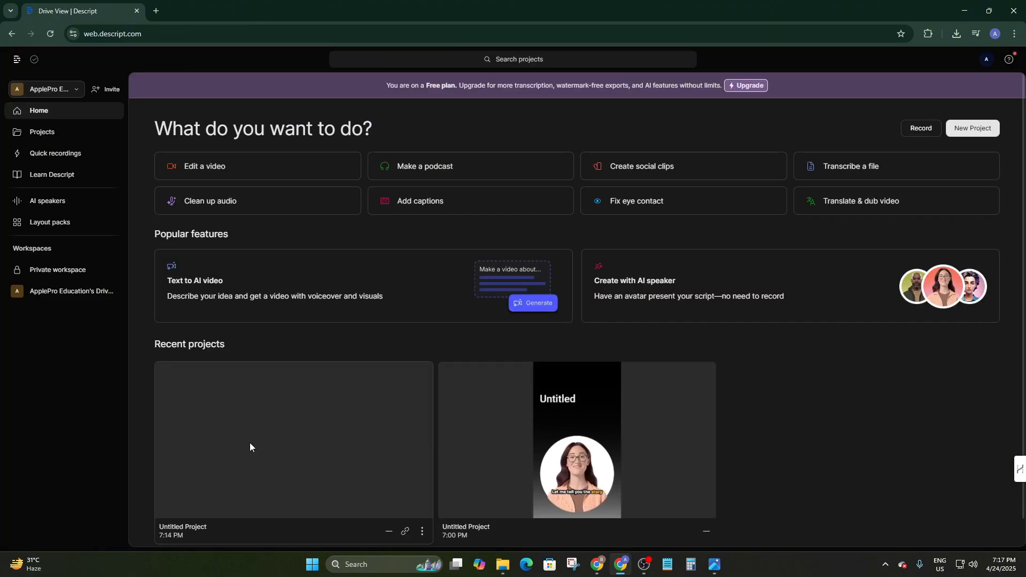
pyautogui.click(251, 447)
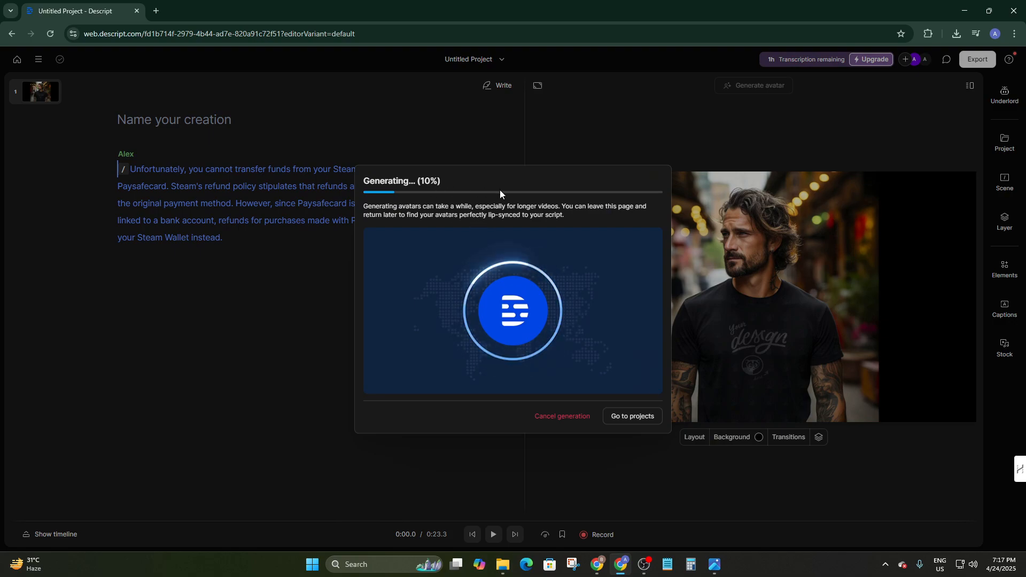
pyautogui.click(567, 415)
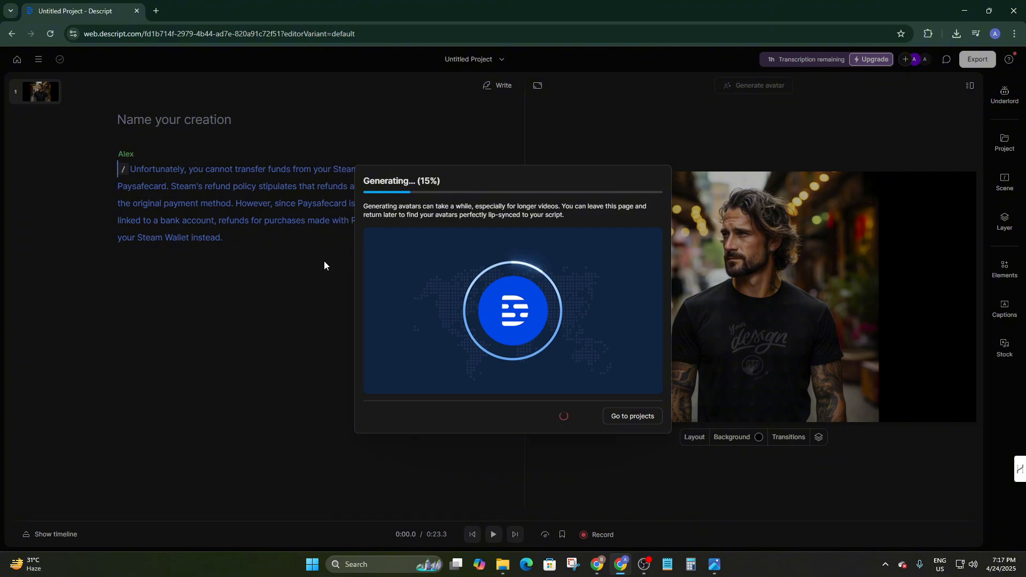
pyautogui.click(564, 416)
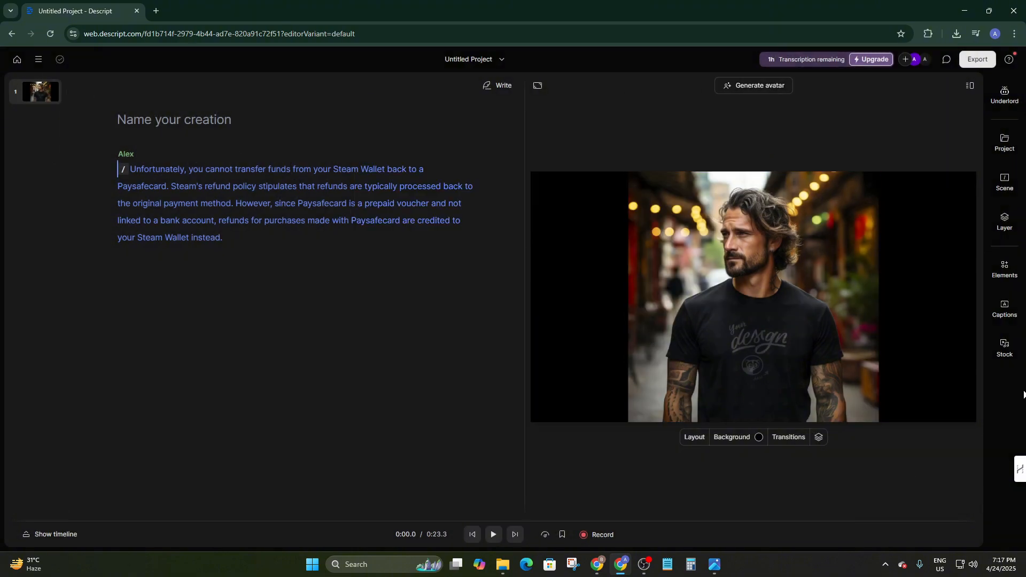
# Step: Replace the avatar image on the canvas with the stock video of a hand brushing through a wheat field
pyautogui.click(842, 358)
pyautogui.click(732, 158)
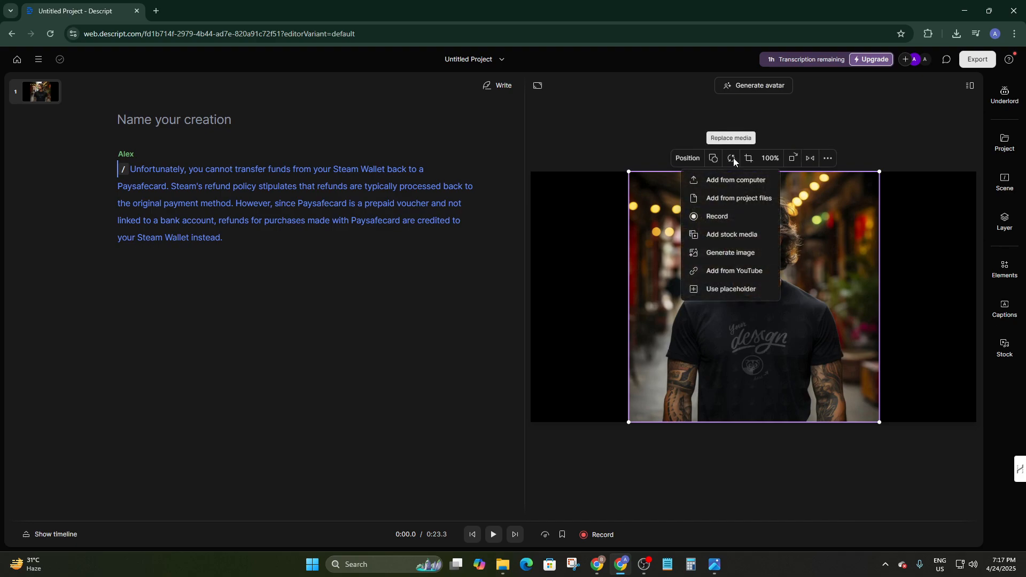
pyautogui.click(732, 201)
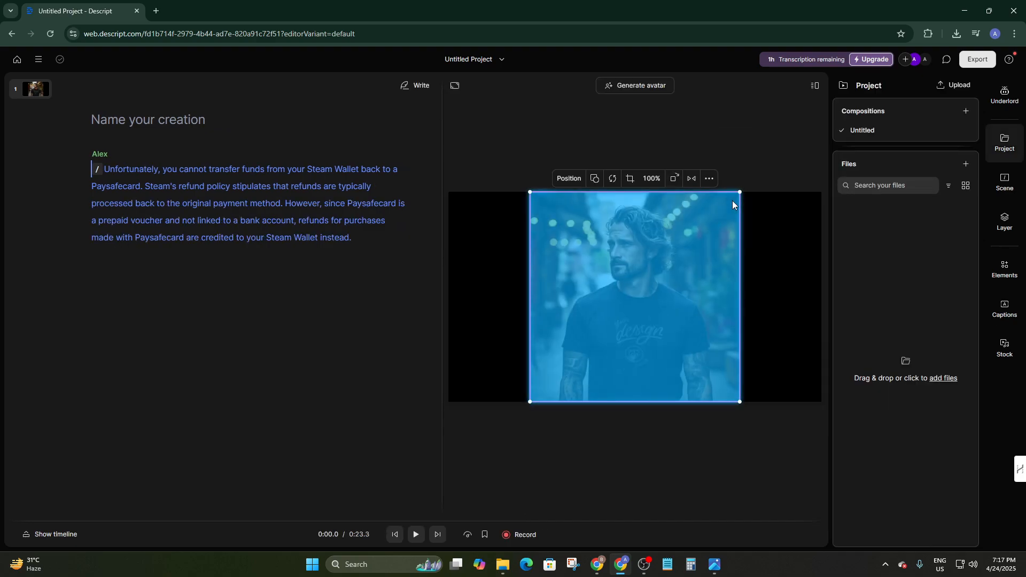
pyautogui.click(762, 161)
pyautogui.click(598, 225)
pyautogui.click(611, 178)
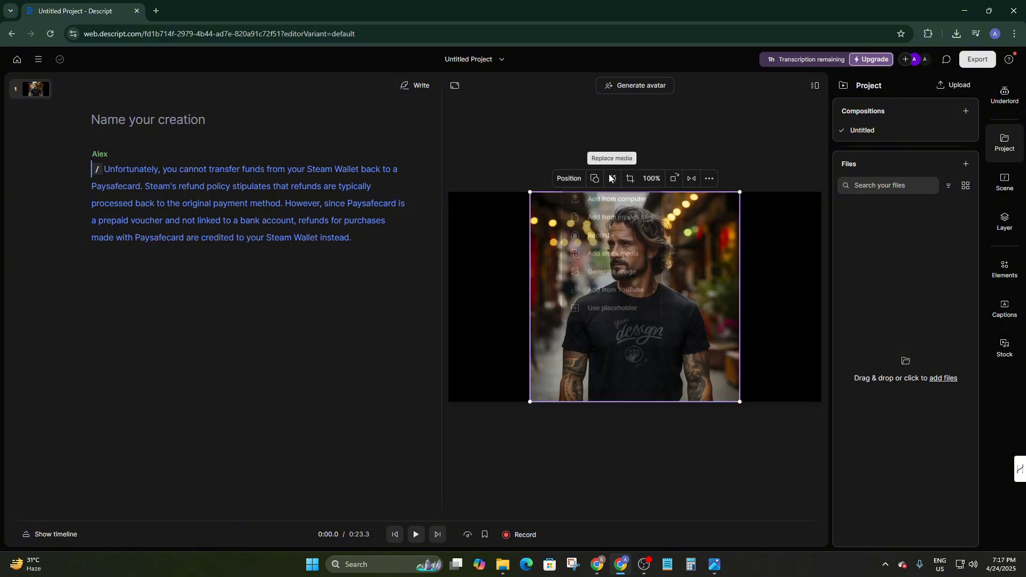
pyautogui.click(607, 256)
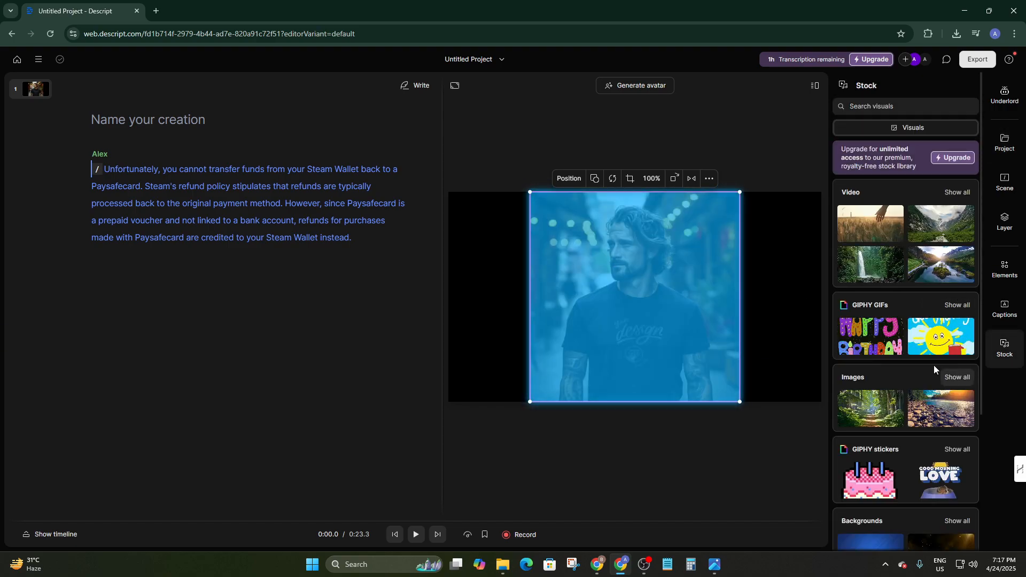
pyautogui.click(870, 226)
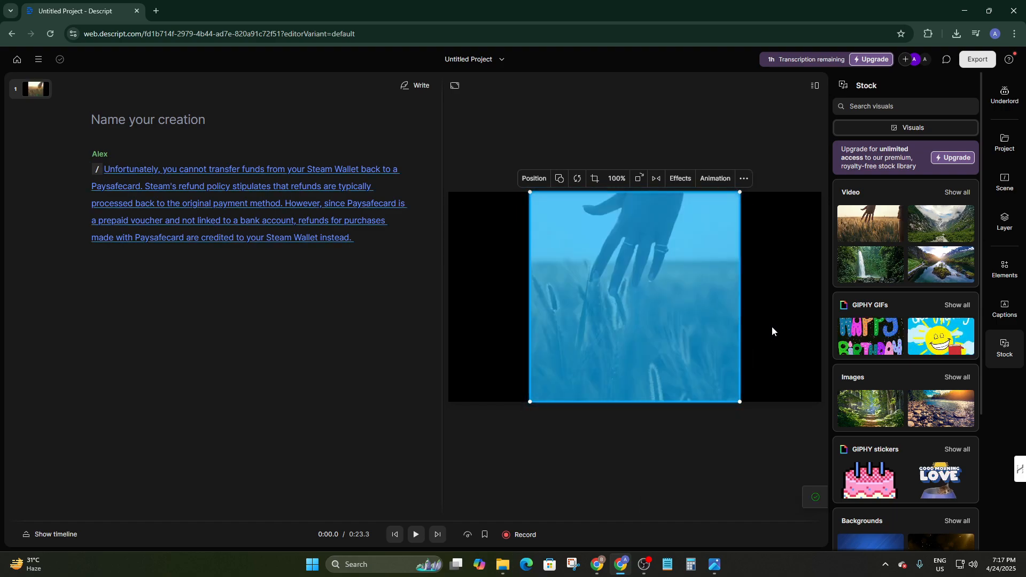
# Step: Play the video from the beginning to check the stock footage with the narration, and pause it partway through
pyautogui.click(576, 425)
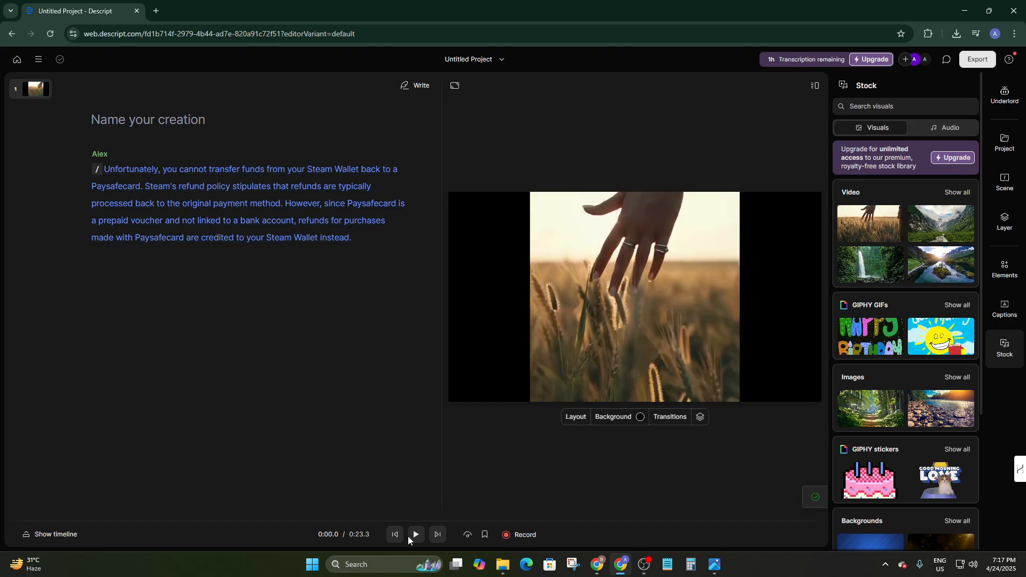
pyautogui.click(412, 536)
pyautogui.click(396, 536)
pyautogui.click(415, 536)
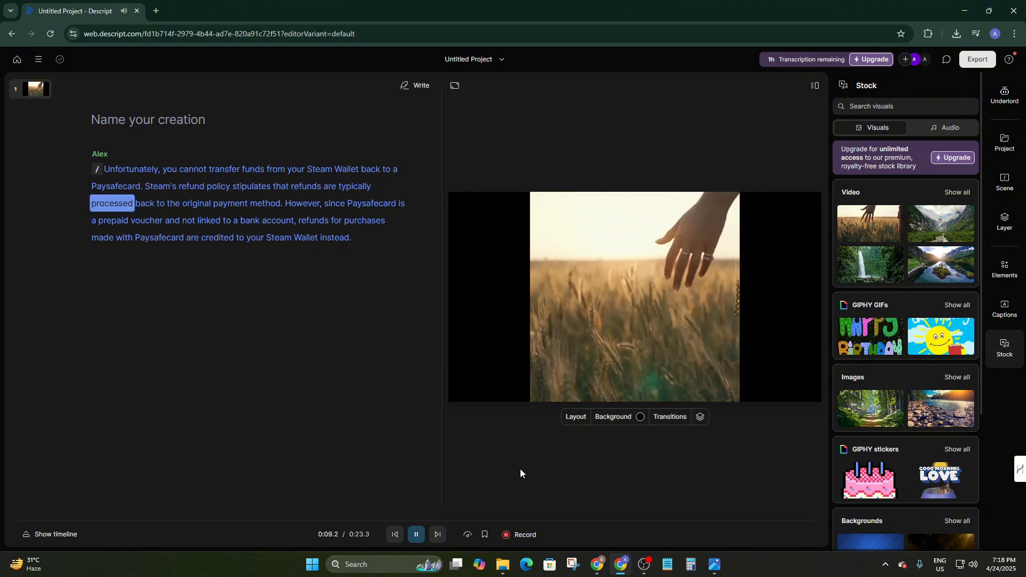
pyautogui.press('space')
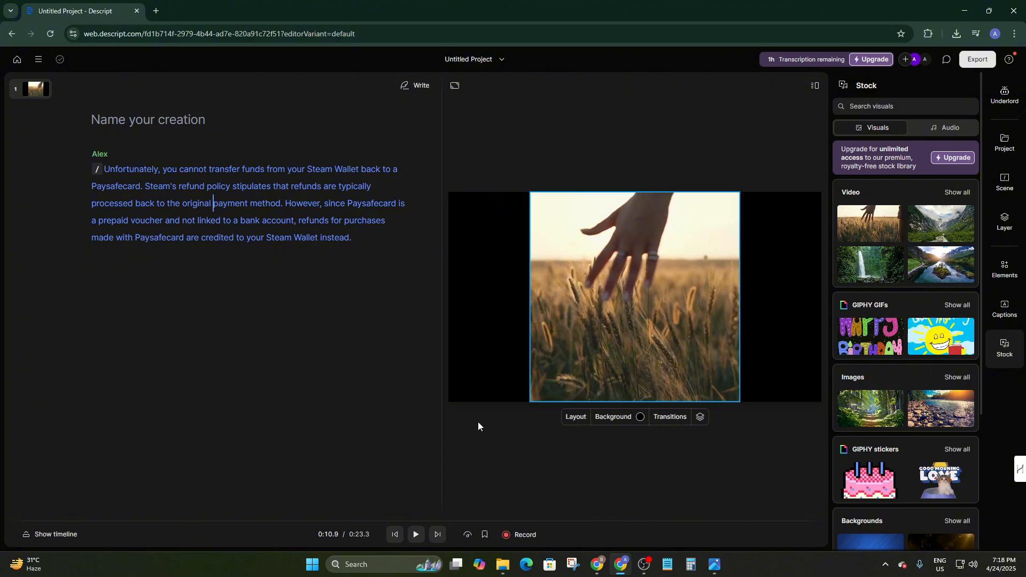
# Step: Return to the home page, look over its options and start a new project with Edit a video
pyautogui.click(17, 59)
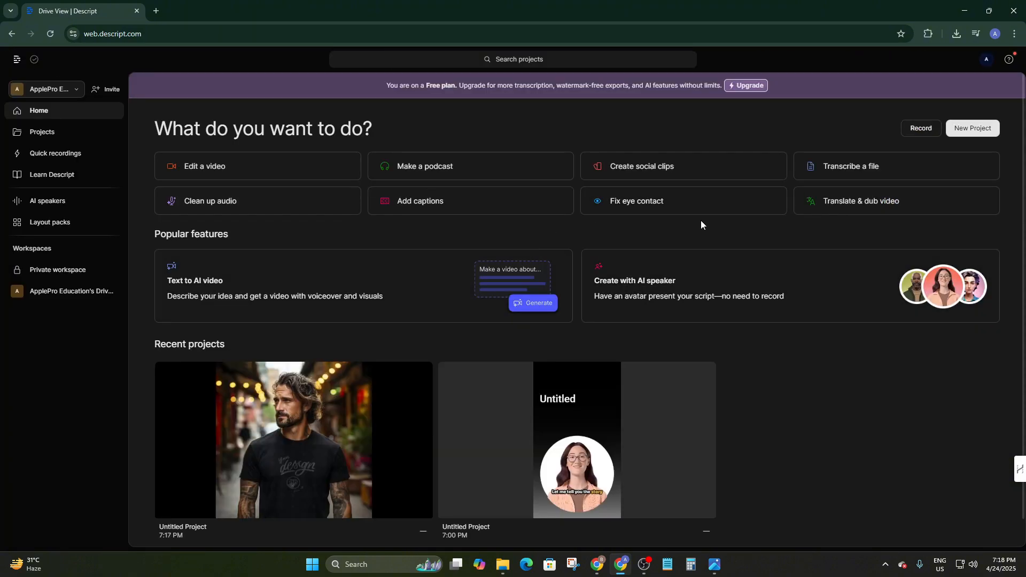
pyautogui.scroll(-1, 834, 411)
pyautogui.scroll(1, 833, 407)
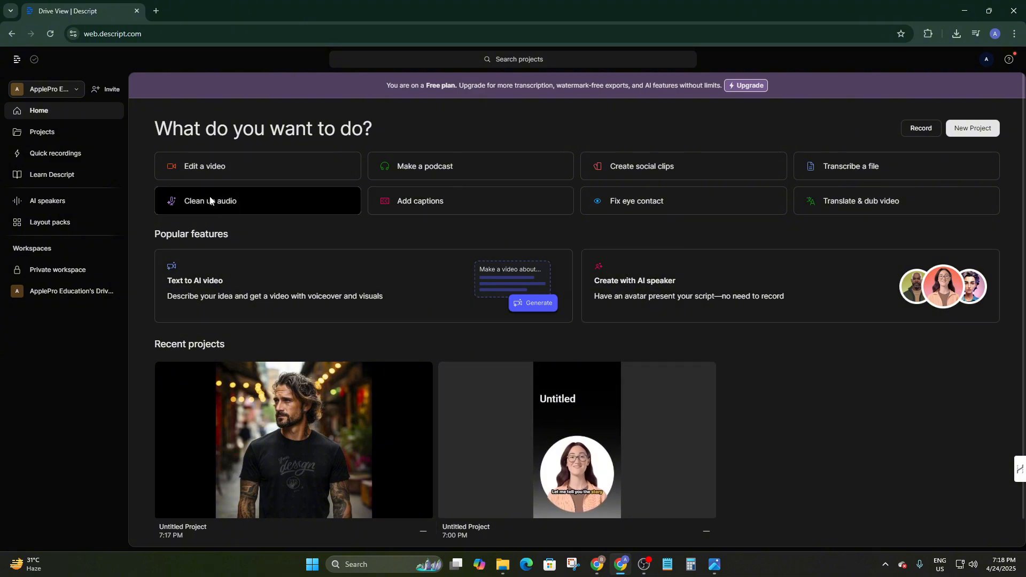
pyautogui.click(201, 169)
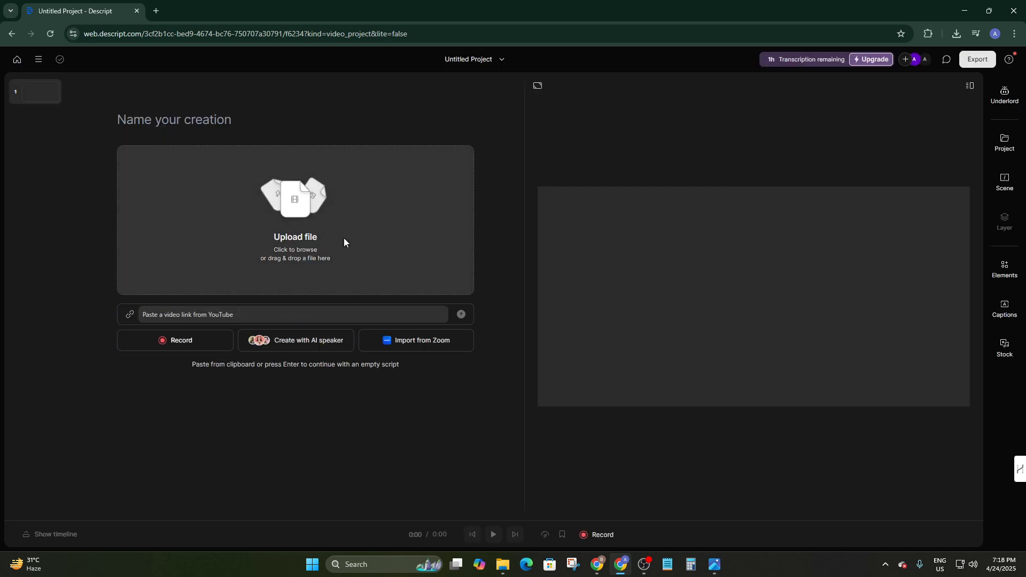
# Step: Look at the file choosers for uploading a video and adding project files, closing each without selecting a file
pyautogui.click(321, 219)
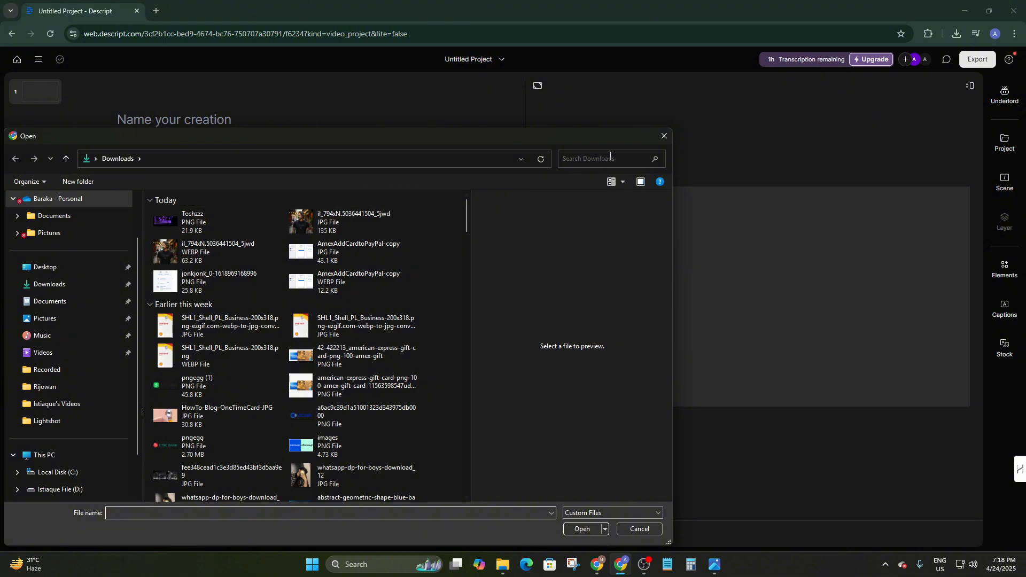
pyautogui.click(662, 137)
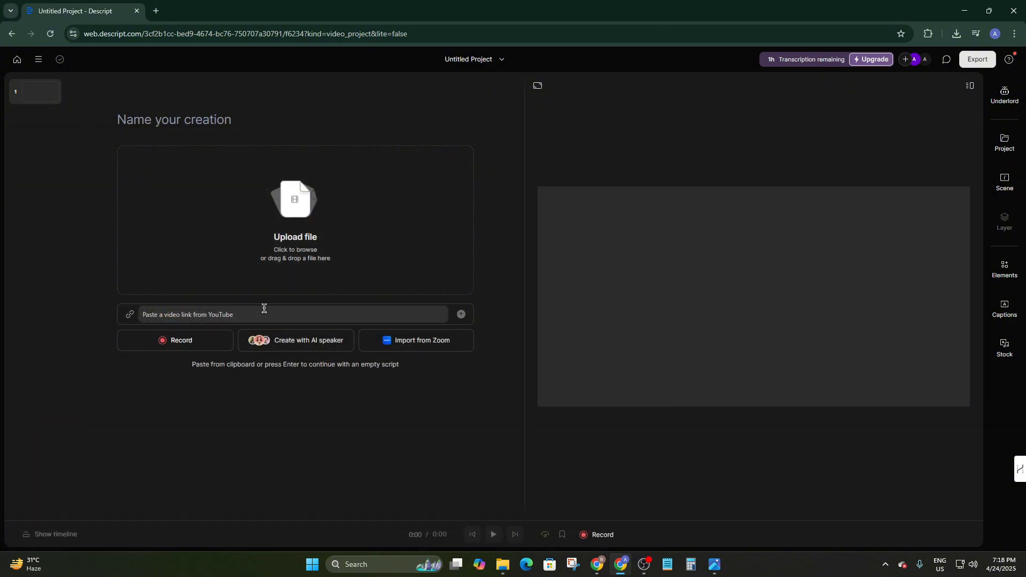
pyautogui.click(1005, 141)
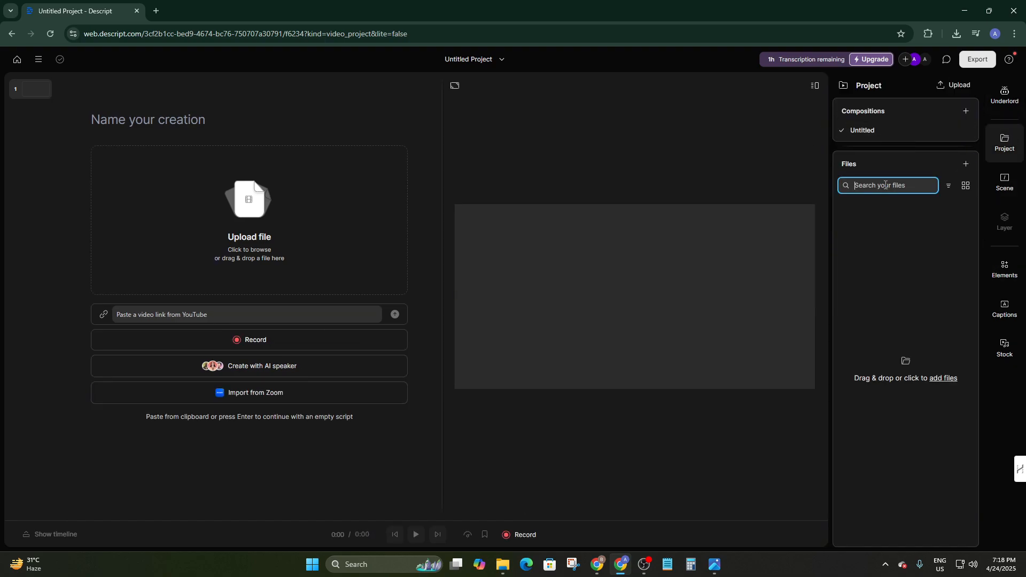
pyautogui.click(942, 379)
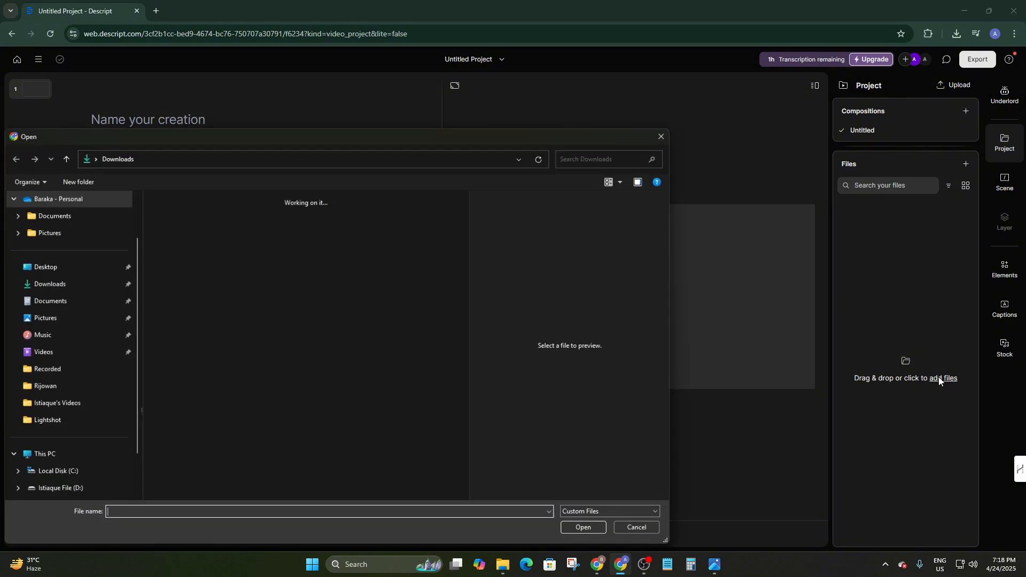
pyautogui.click(665, 137)
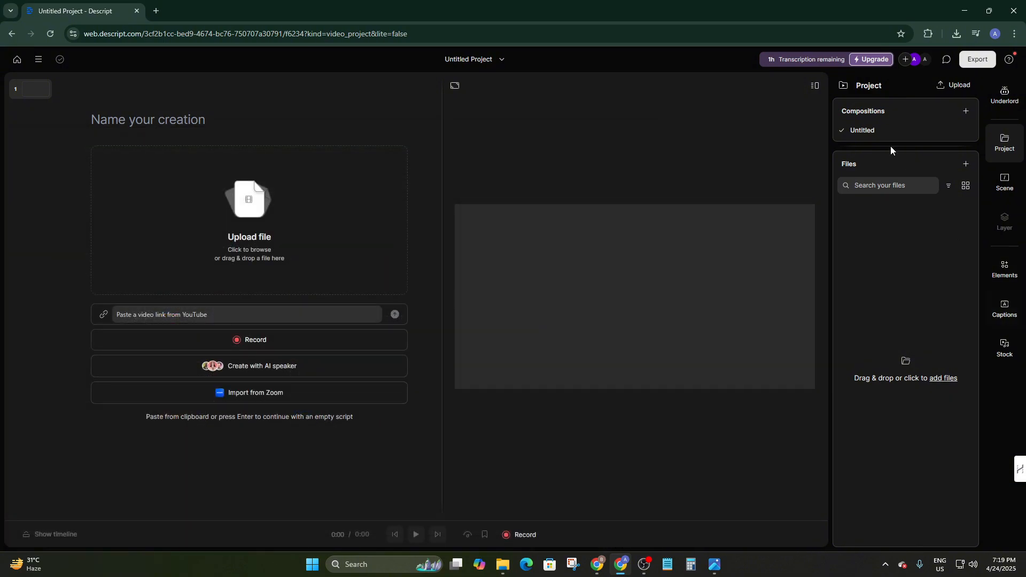
# Step: Look through the editor's Elements, Captions, Stock, Scene and Project tools in the empty project
pyautogui.click(1009, 270)
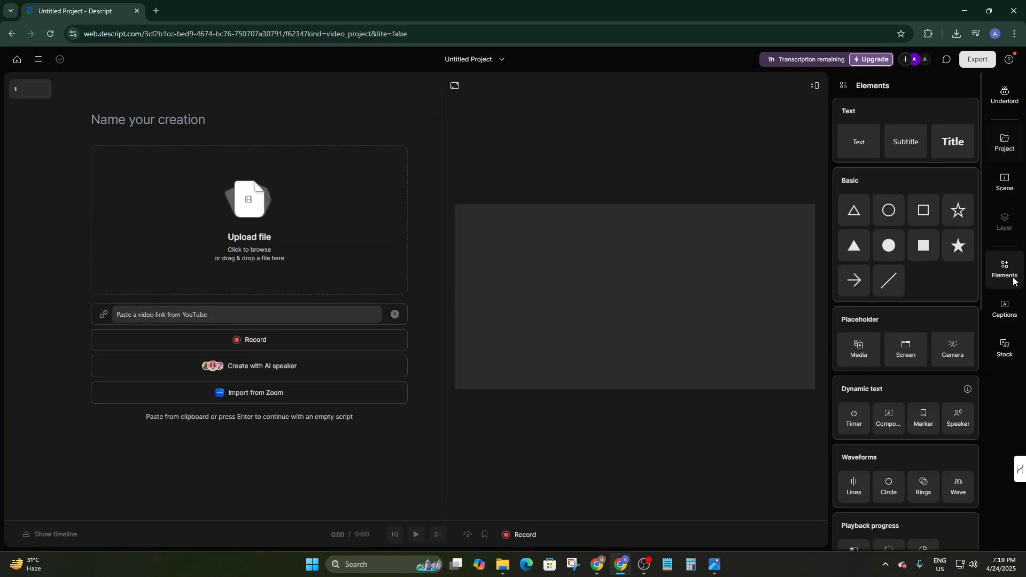
pyautogui.click(1010, 319)
pyautogui.click(1003, 347)
pyautogui.click(1003, 268)
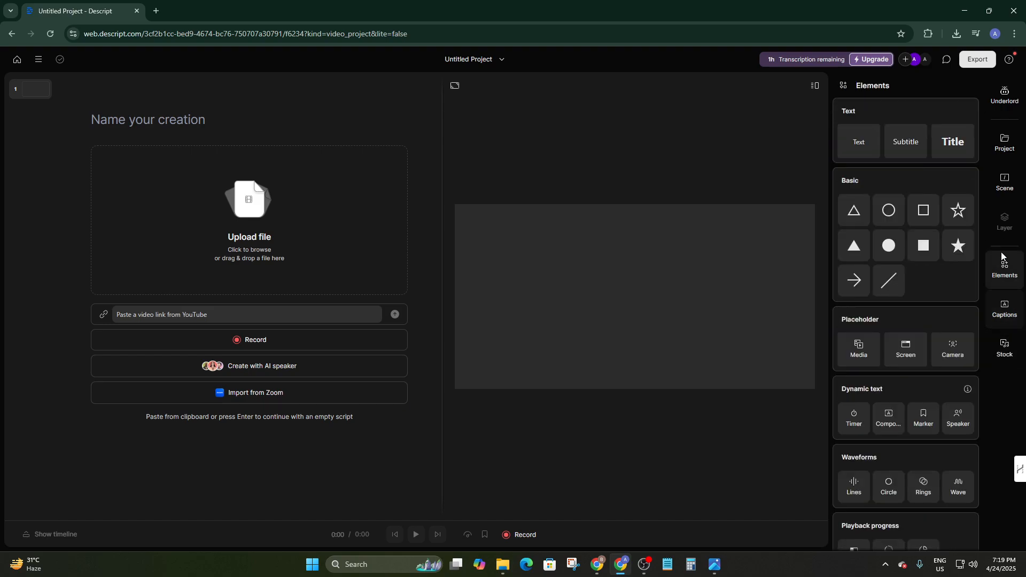
pyautogui.click(1004, 181)
pyautogui.click(1003, 142)
pyautogui.click(1004, 142)
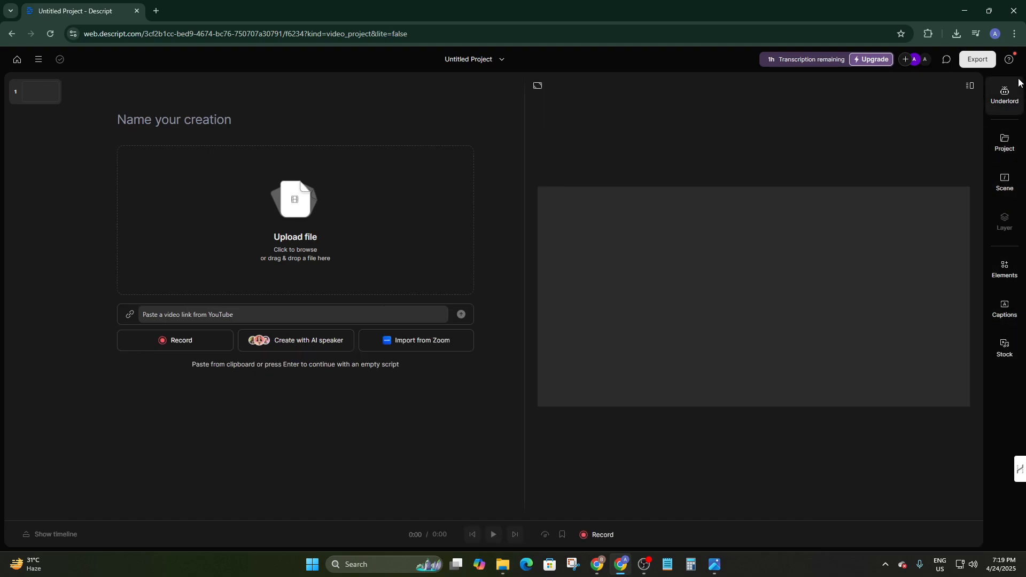